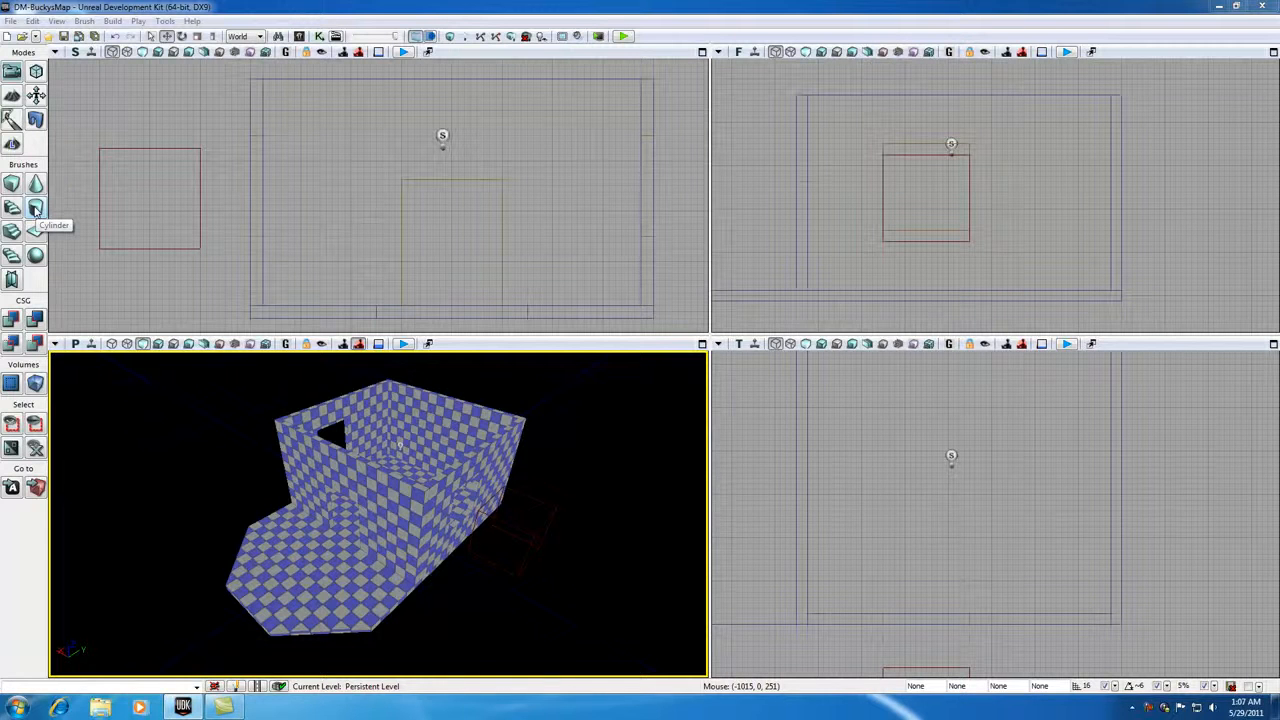
- Open the cylinder brush settings and set the cylinder's Z height to 576
right_click(36, 208)
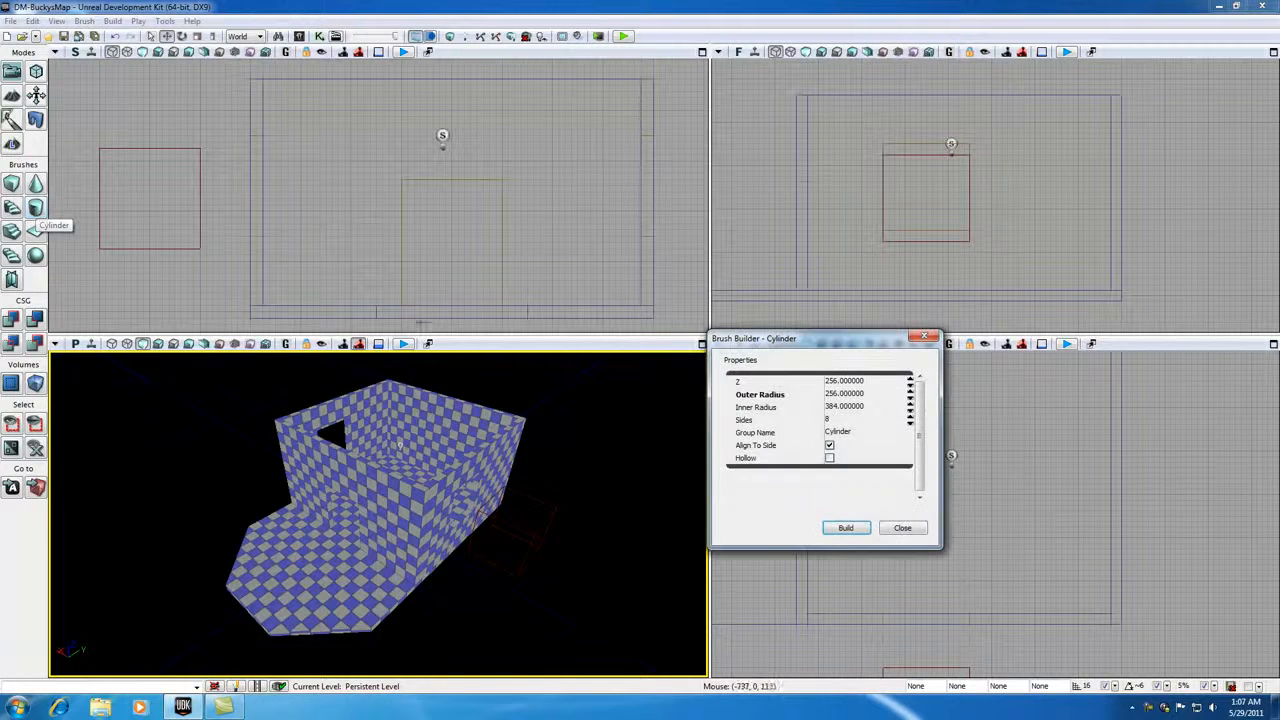
click(848, 381)
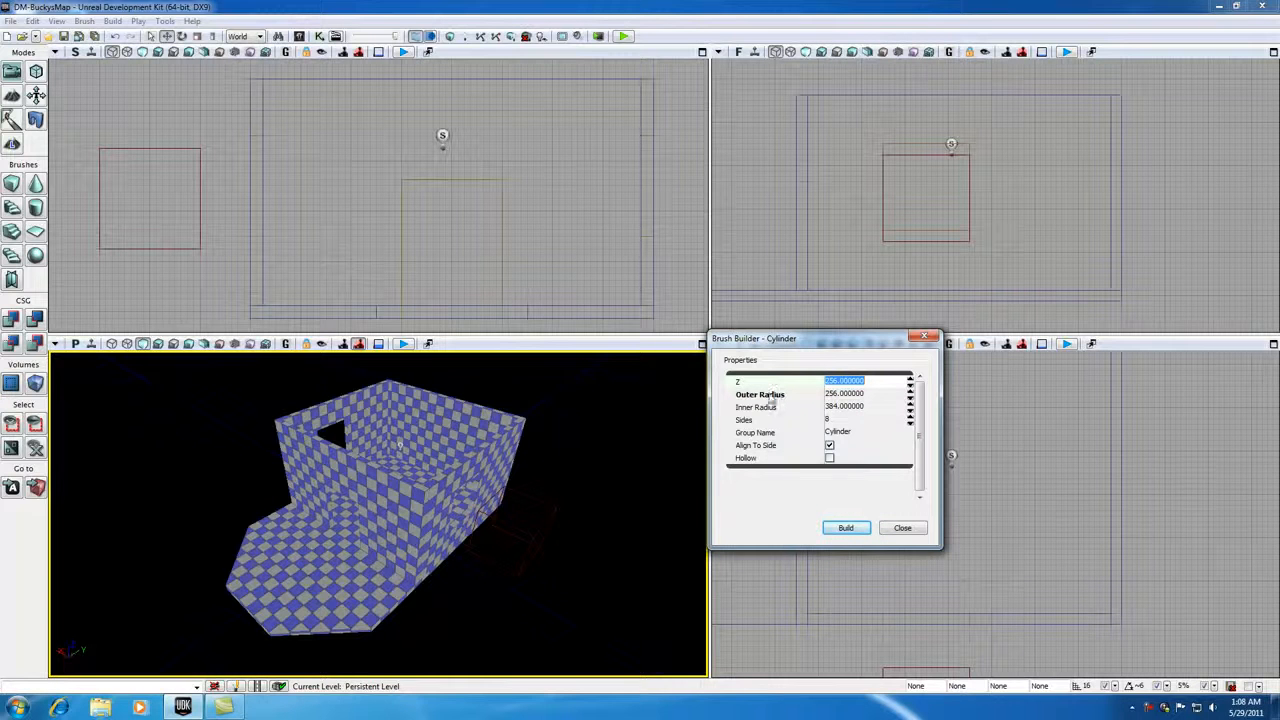
text(576)
click(848, 394)
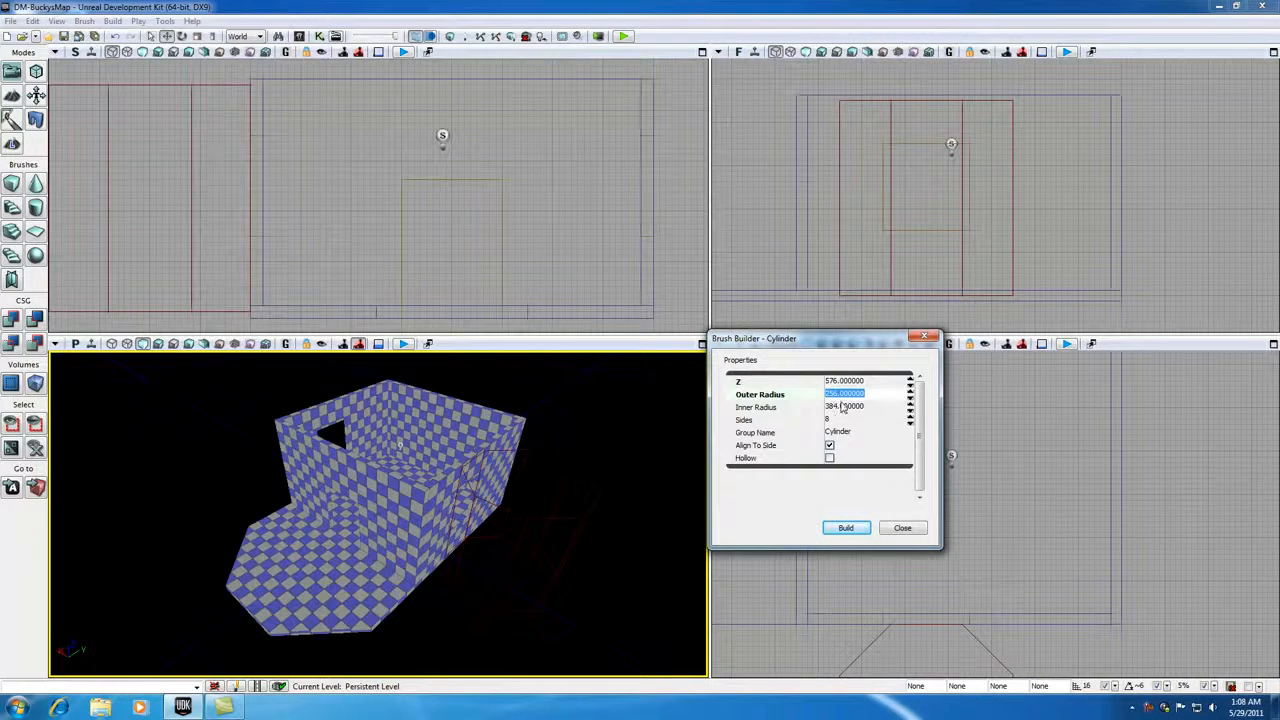
- Make the cylinder brush hollow and set its inner radius to 200
click(829, 459)
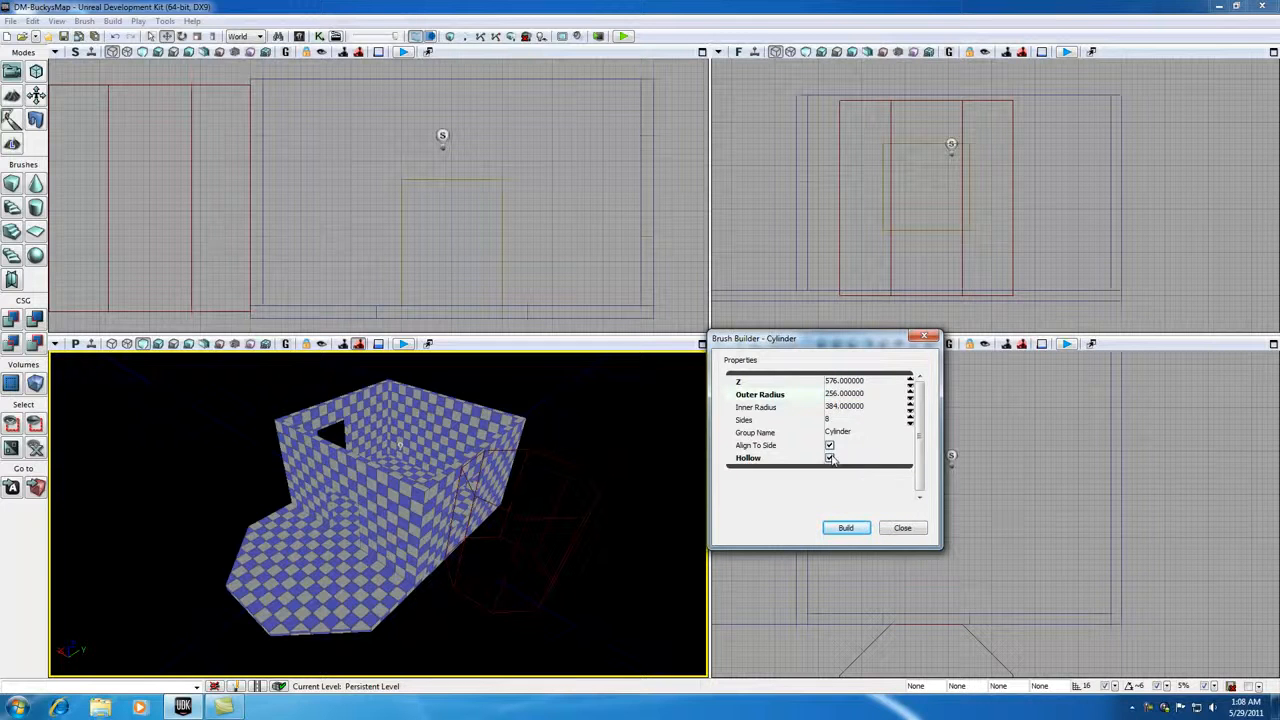
click(837, 409)
text(20)
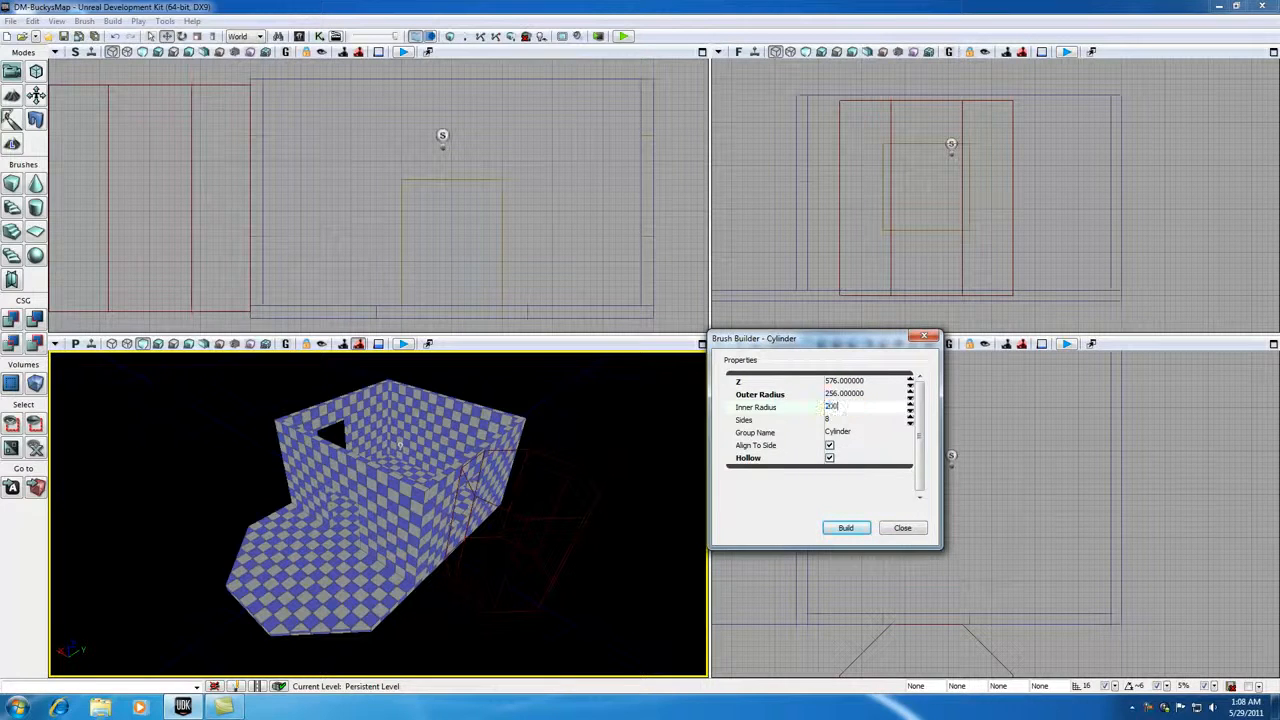
text(0)
click(850, 394)
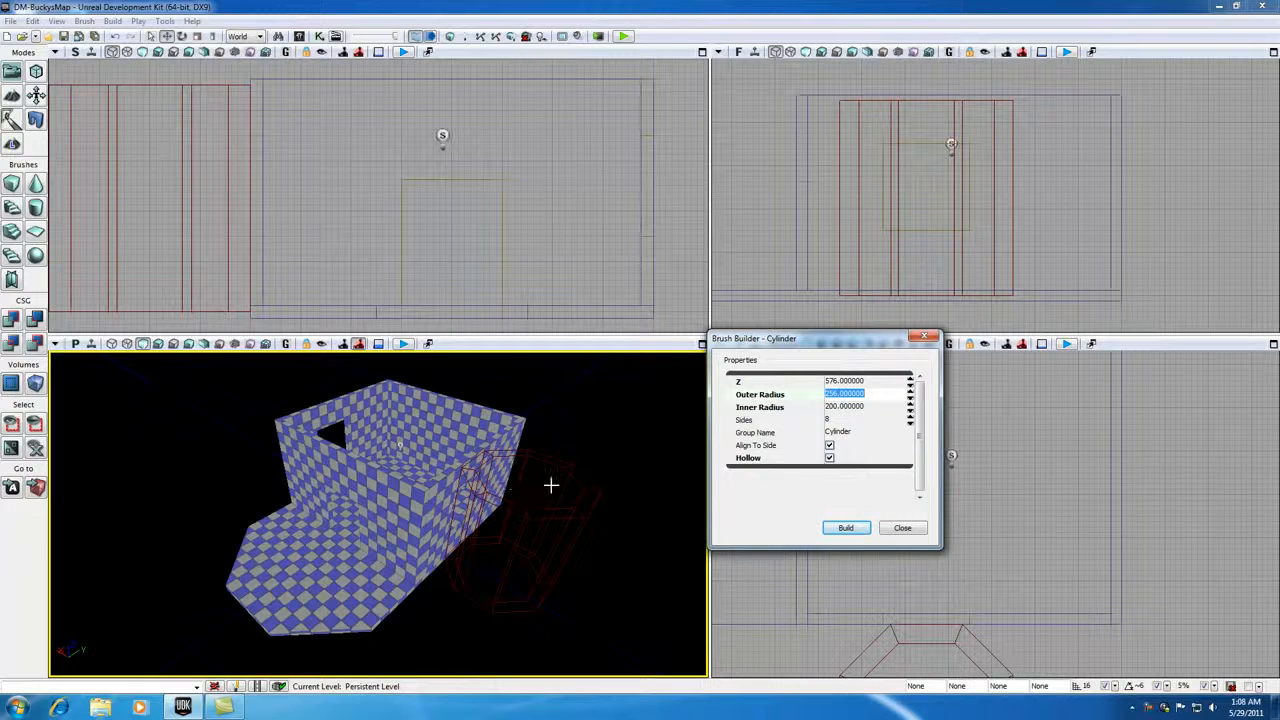
- Compare the cylinder brush with Hollow on and off, leaving Hollow turned off
click(829, 459)
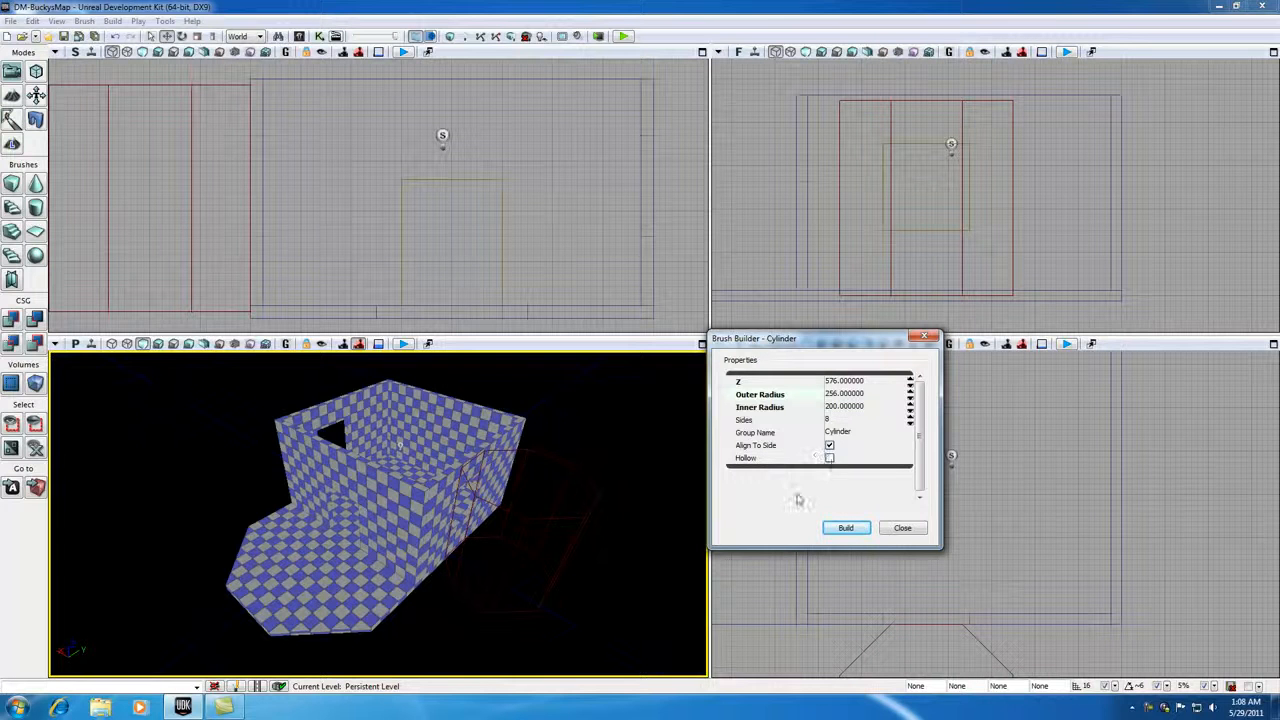
click(849, 407)
click(840, 395)
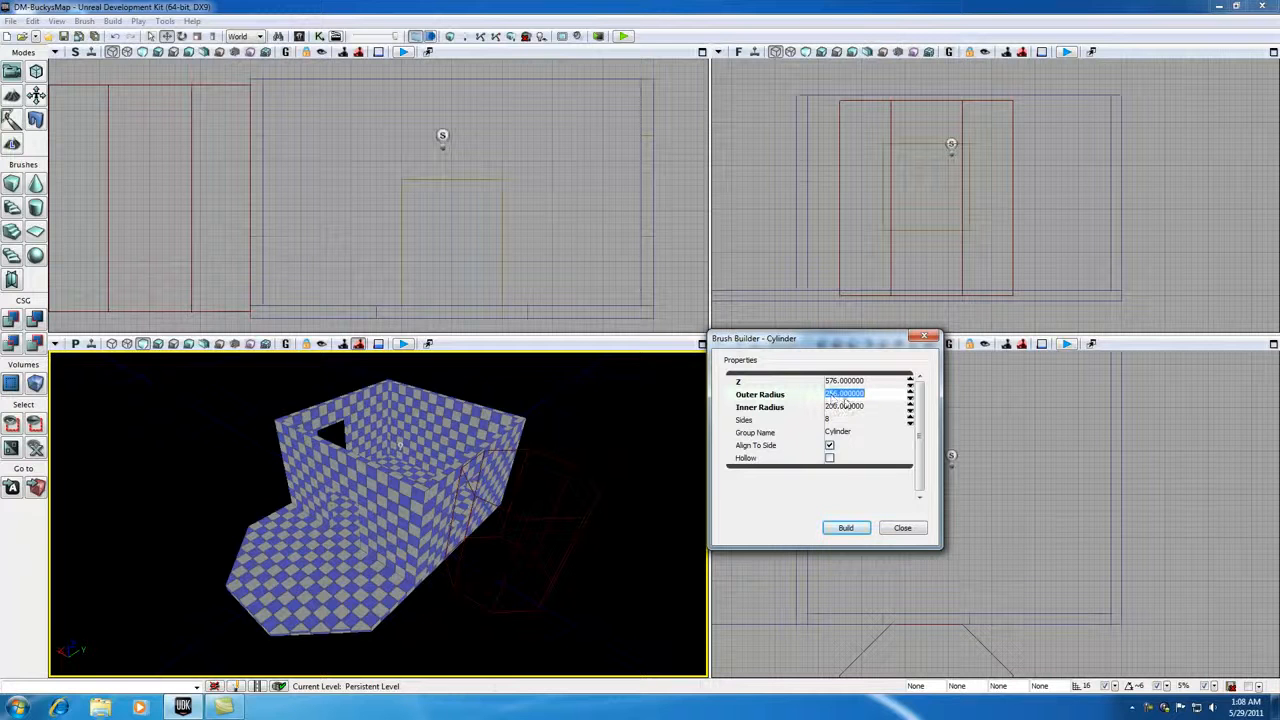
click(829, 458)
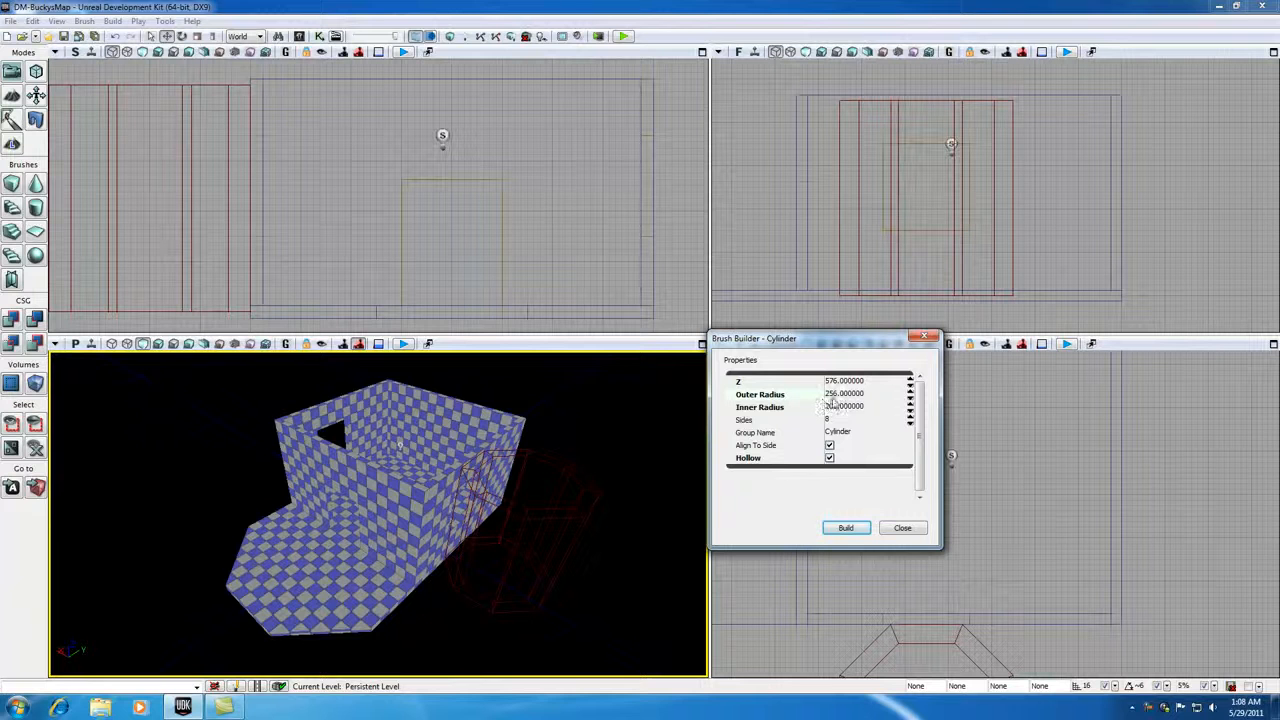
click(833, 402)
click(829, 458)
- Set the cylinder's outer radius to 32 and close the brush builder
click(843, 395)
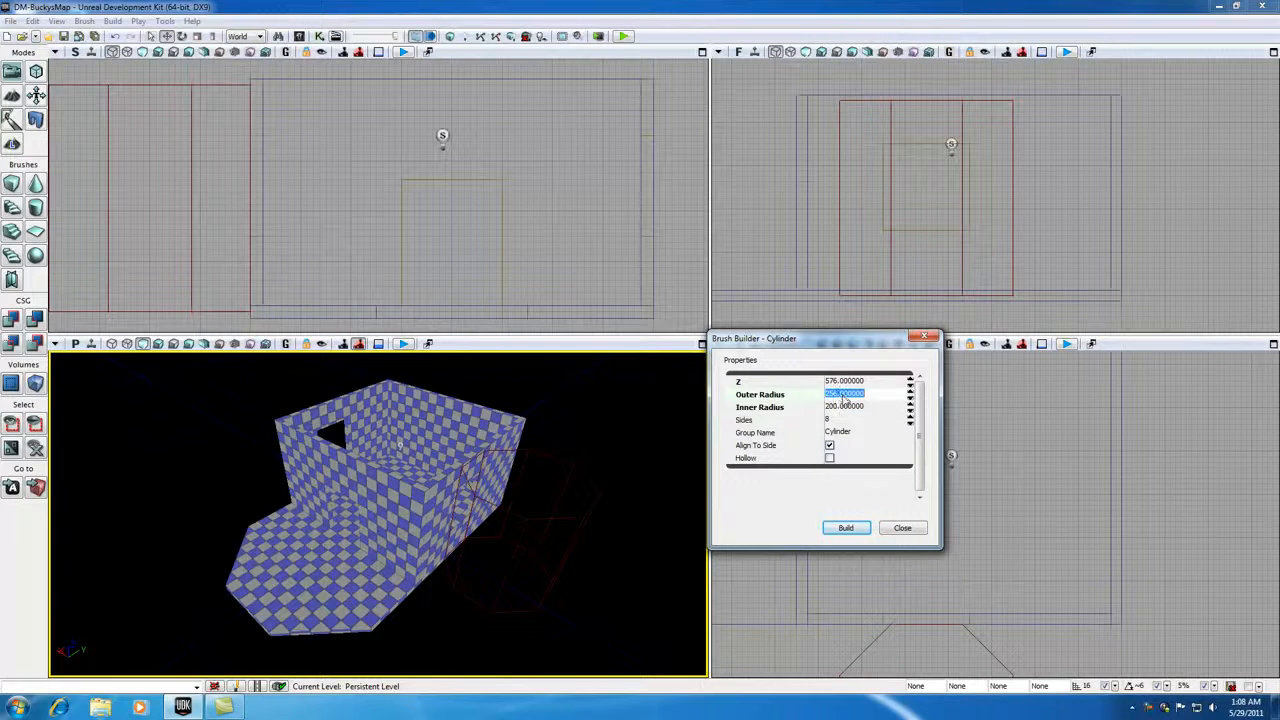
text(32)
click(895, 382)
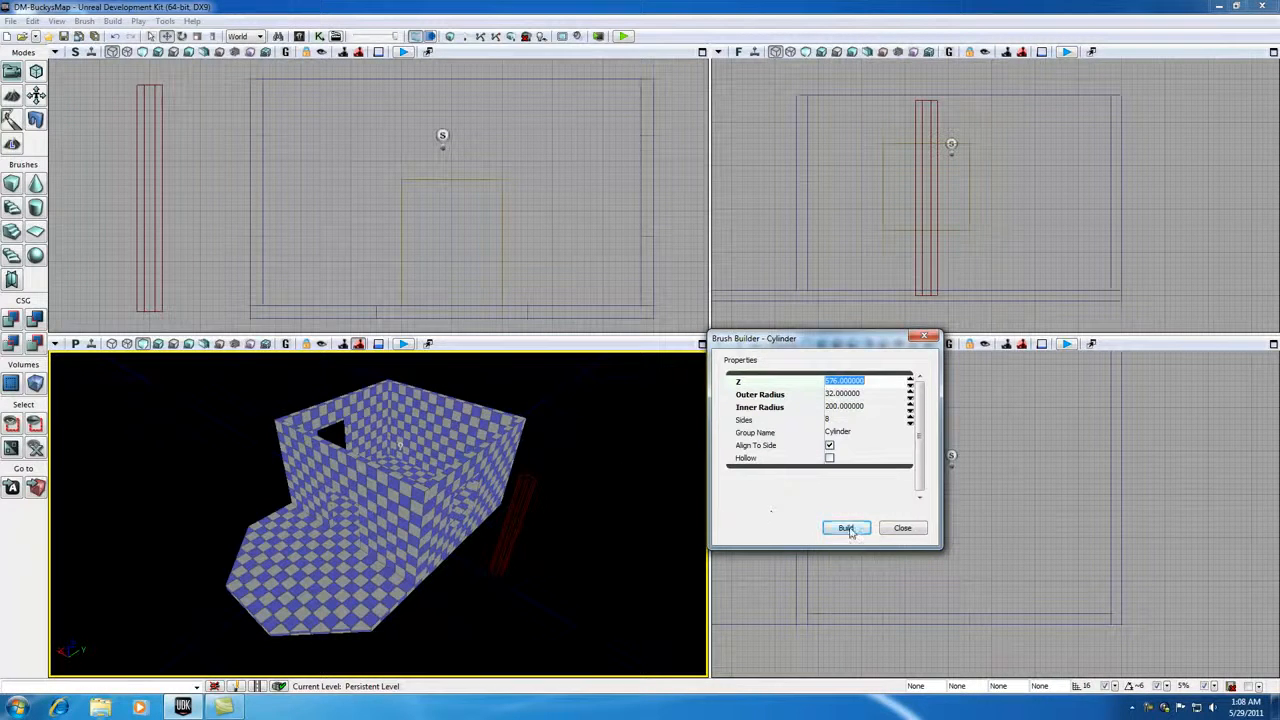
click(924, 336)
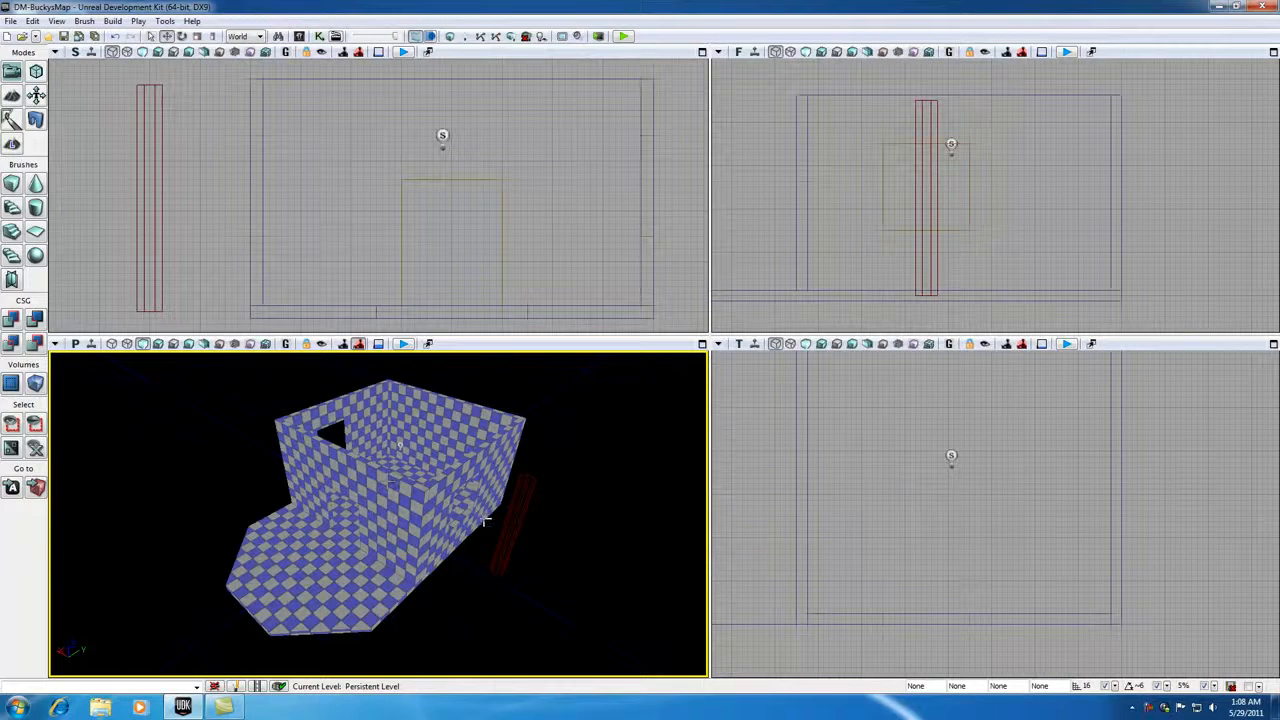
- Move the cylinder builder brush onto the outer platform, beside the room's front wall and near the platform's straight edge
scroll(851, 528, down, 3)
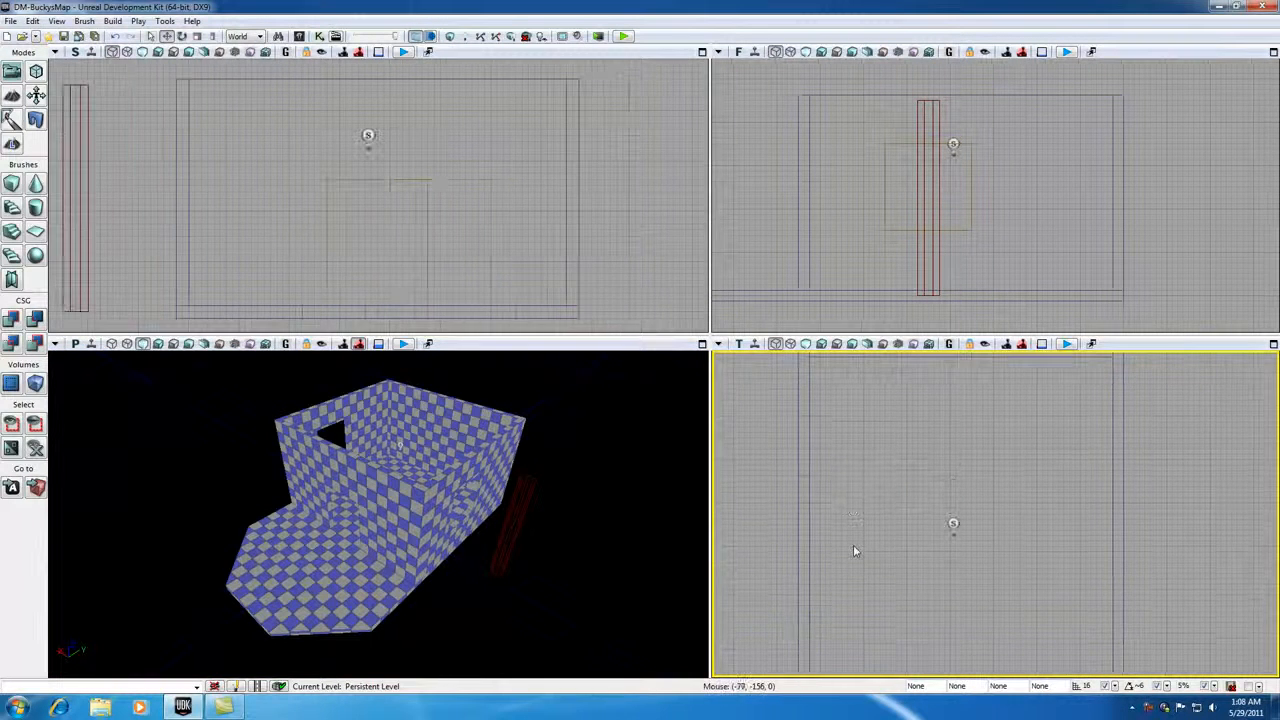
click(514, 527)
drag(904, 567, 929, 515)
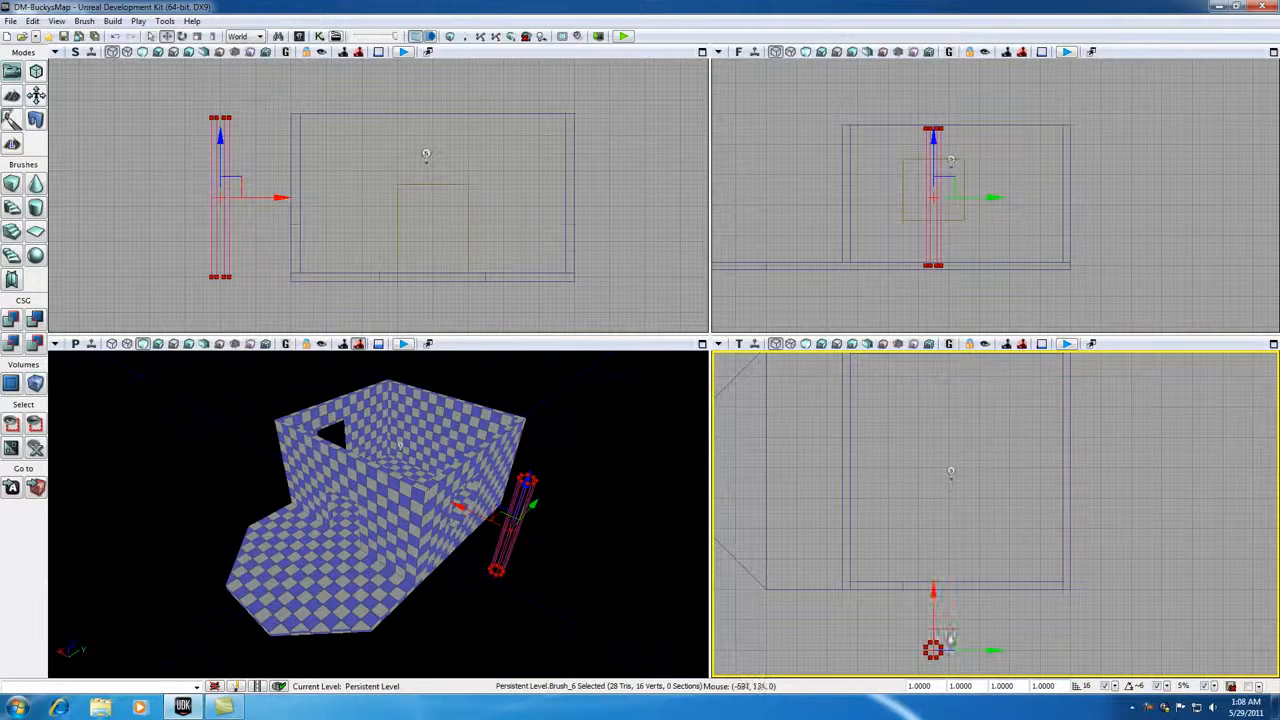
drag(945, 635, 849, 565)
scroll(849, 589, down, 2)
scroll(835, 580, up, 4)
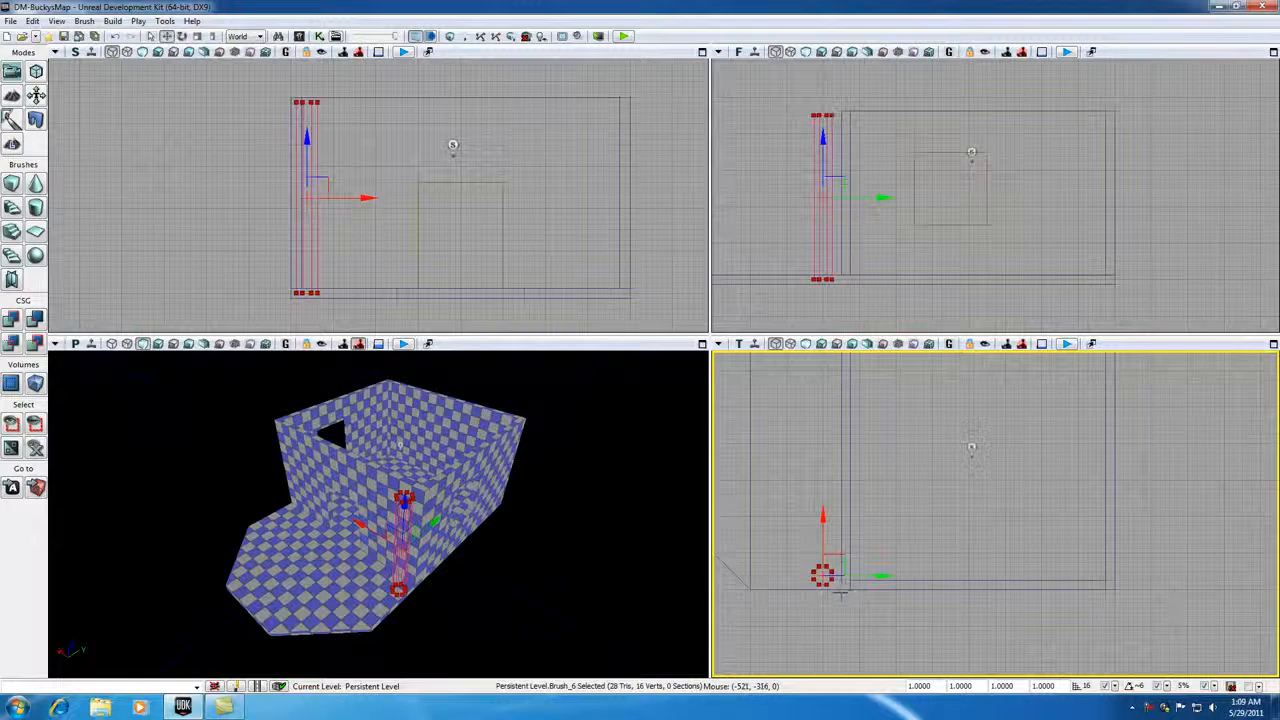
scroll(815, 535, up, 2)
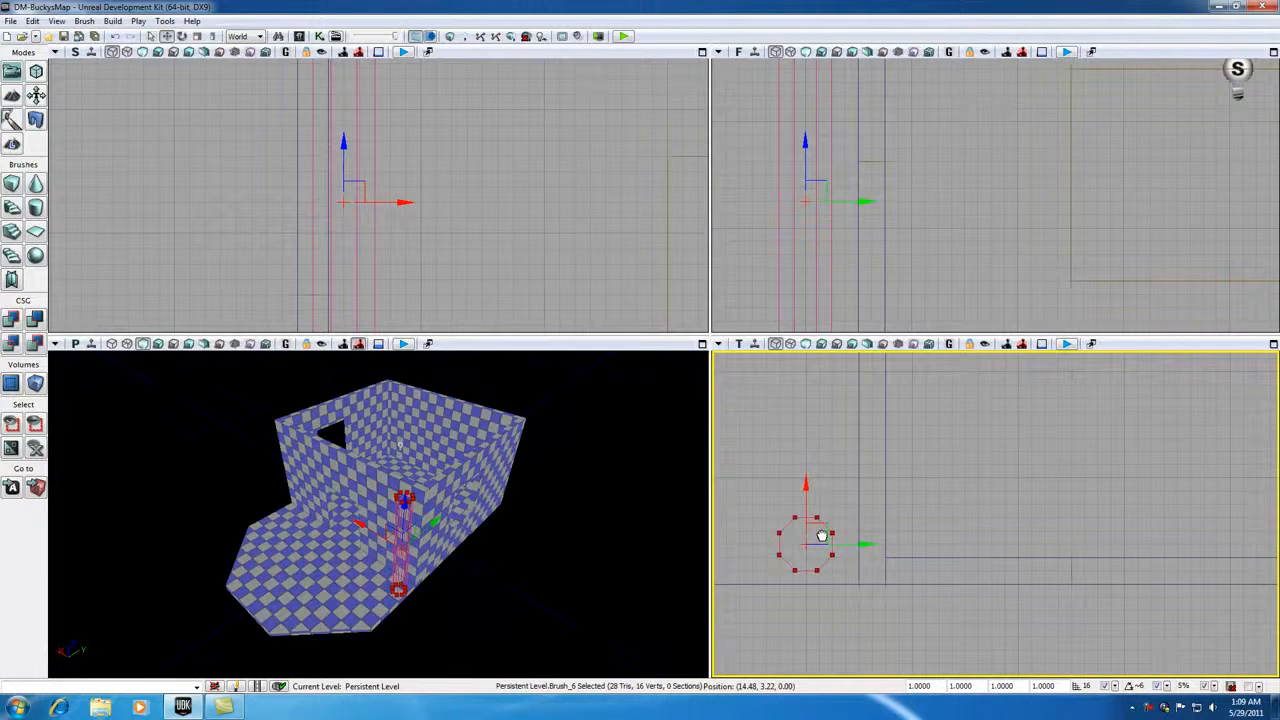
drag(829, 530, 845, 530)
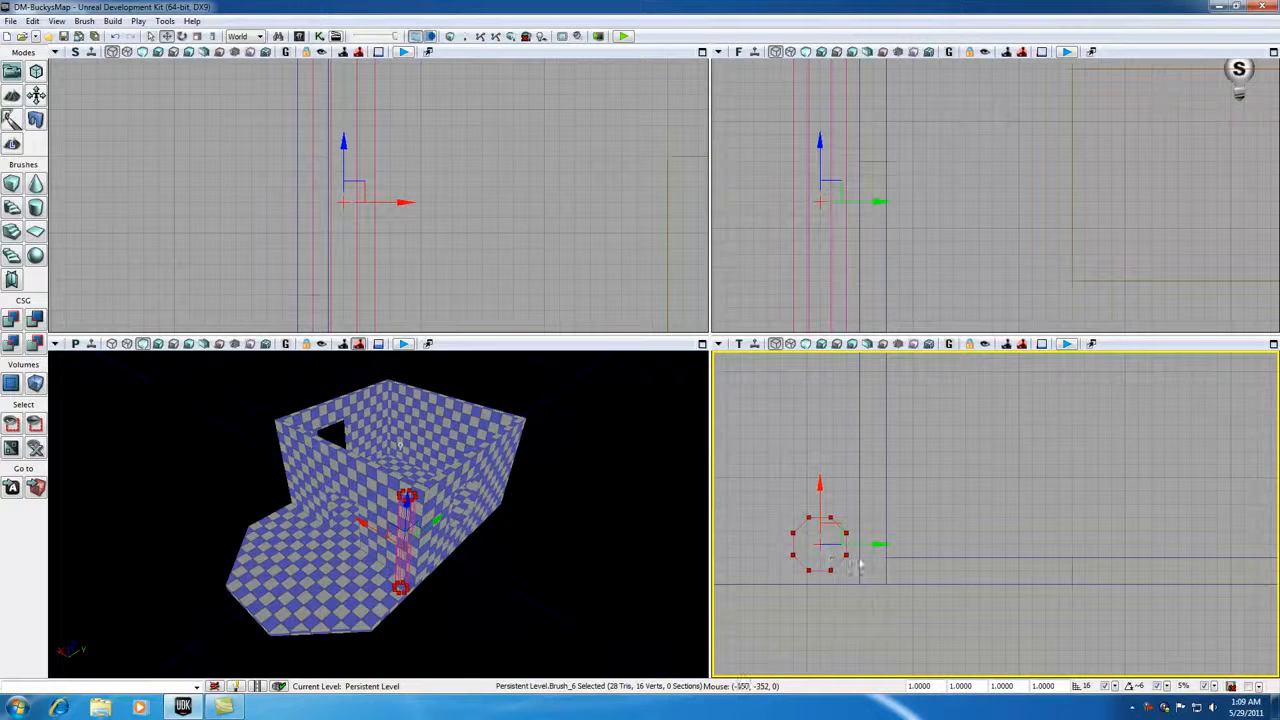
- Raise the cylinder brush to stand on the floor surface and add it as the first solid pillar
scroll(901, 289, down, 2)
scroll(899, 290, down, 3)
drag(876, 140, 874, 136)
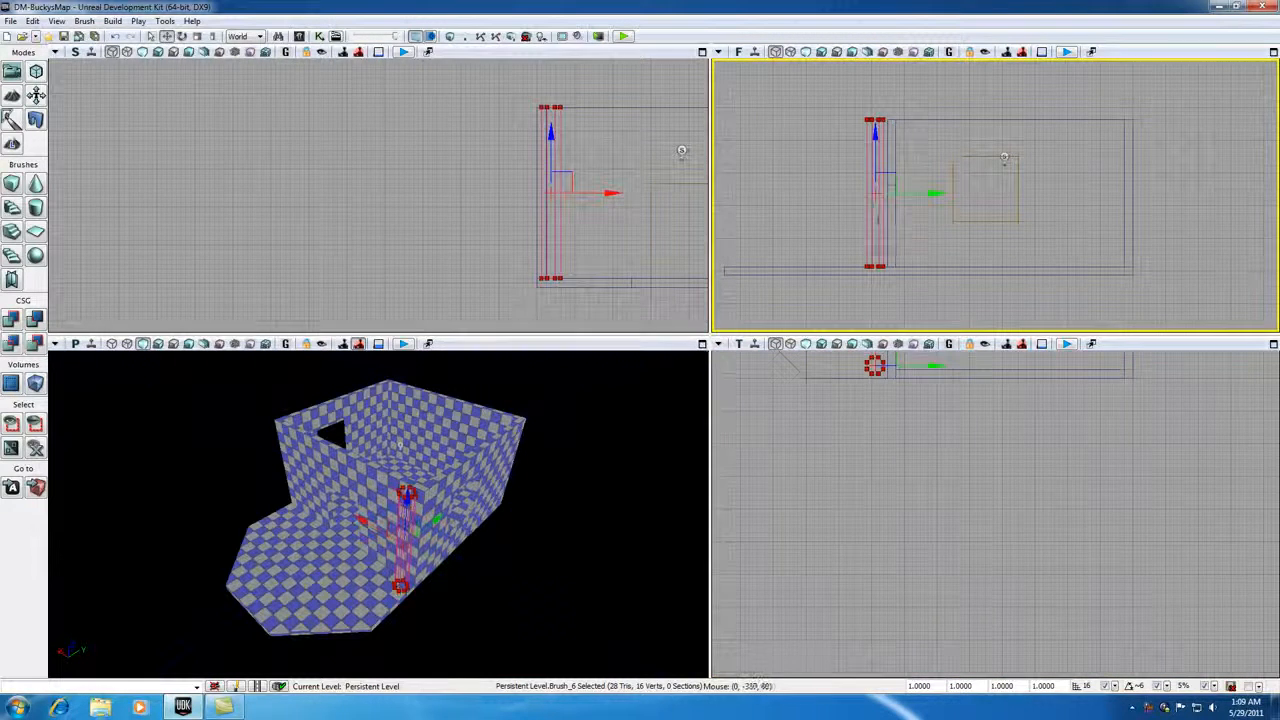
scroll(878, 278, up, 5)
scroll(878, 278, down, 6)
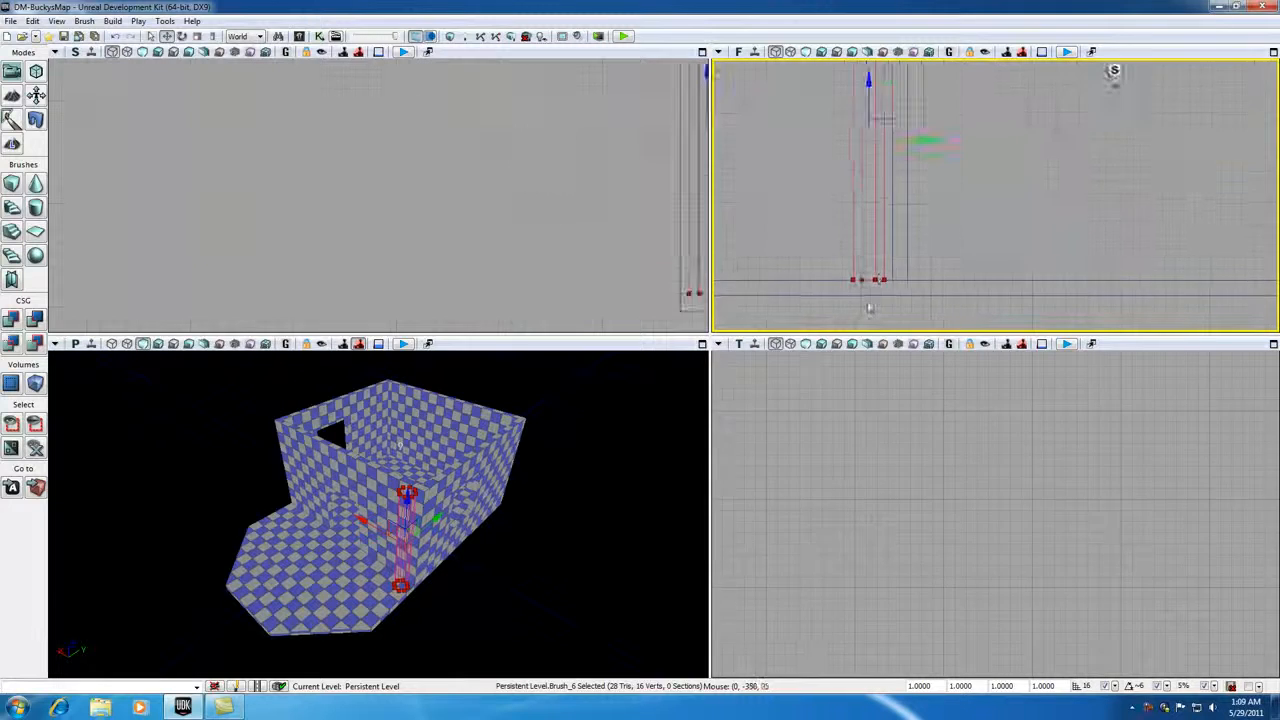
drag(894, 406, 865, 499)
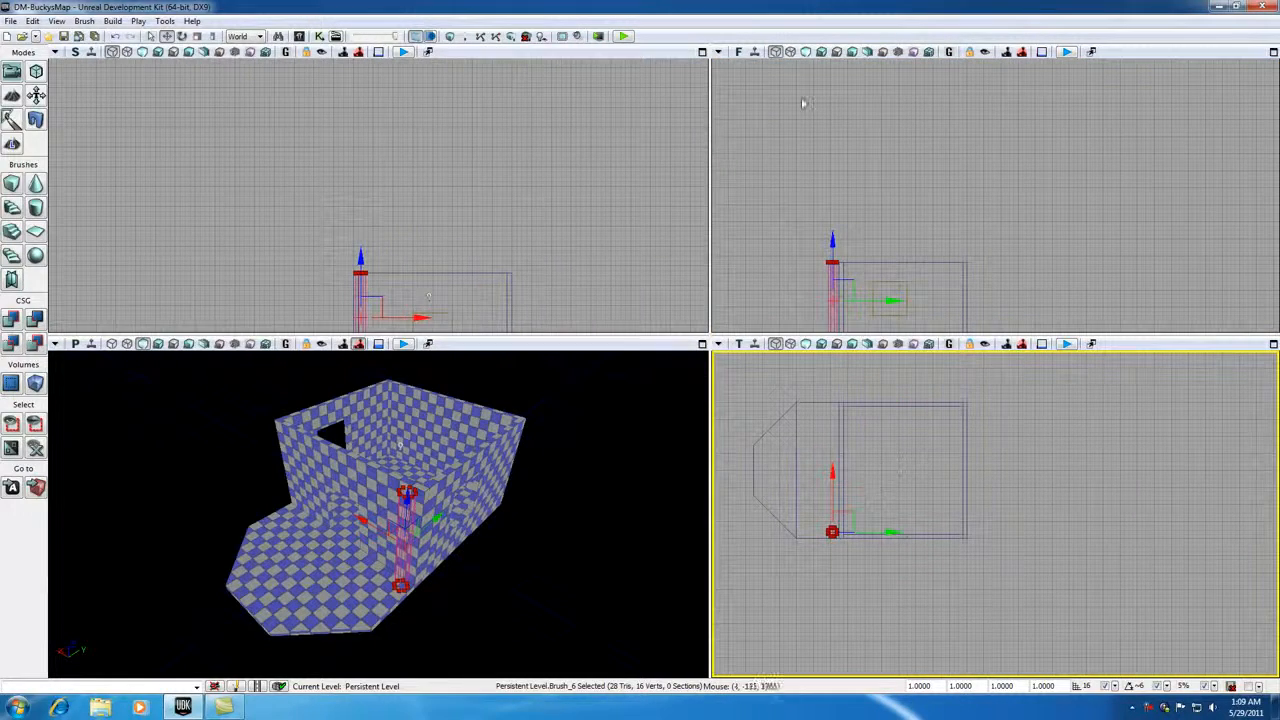
click(12, 318)
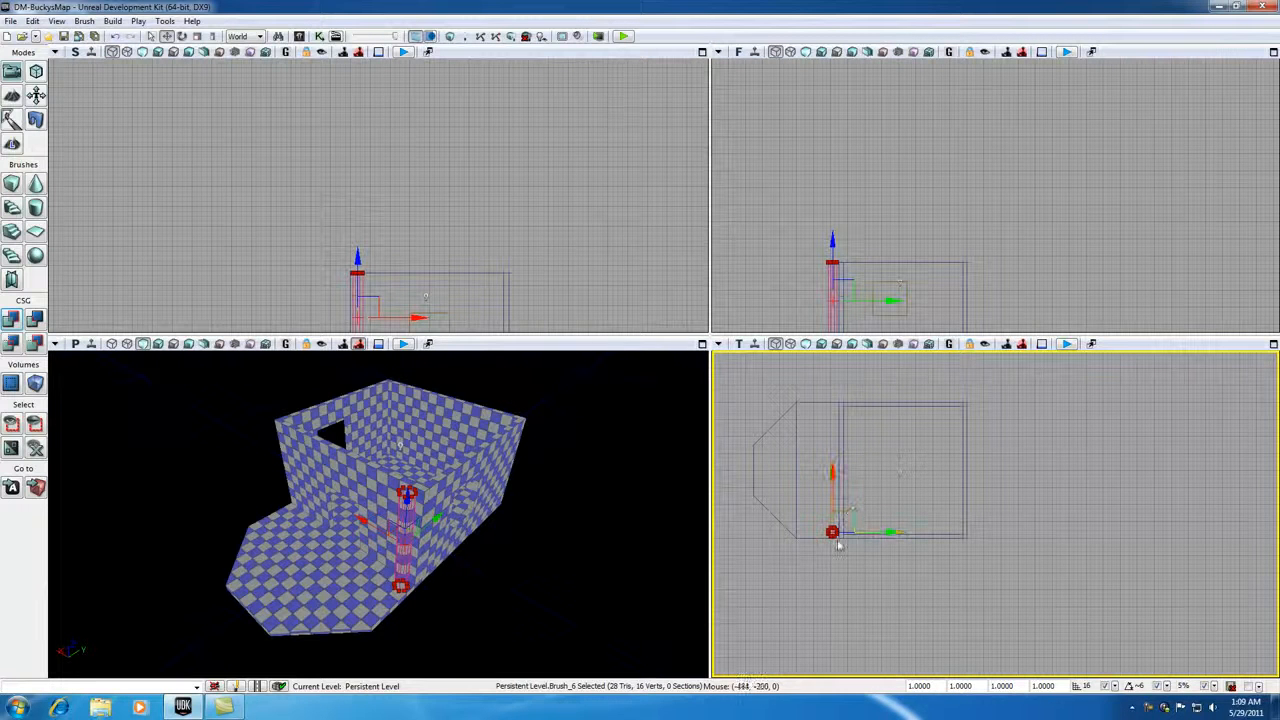
- Move the builder brush along the platform's straight edge to the start of the slanted edge and add a second pillar
scroll(816, 538, up, 5)
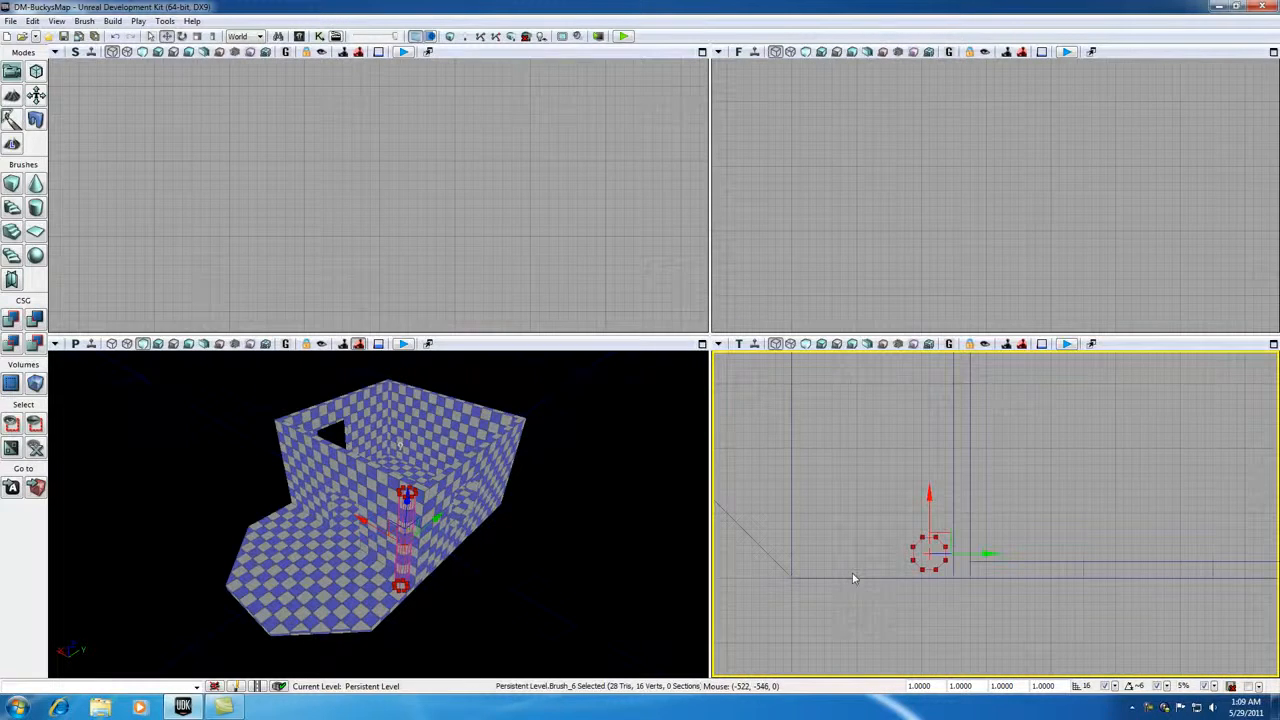
mouse_move(944, 535)
mouse_down()
mouse_move(792, 537)
mouse_move(815, 533)
mouse_move(810, 548)
mouse_up()
scroll(808, 553, up, 2)
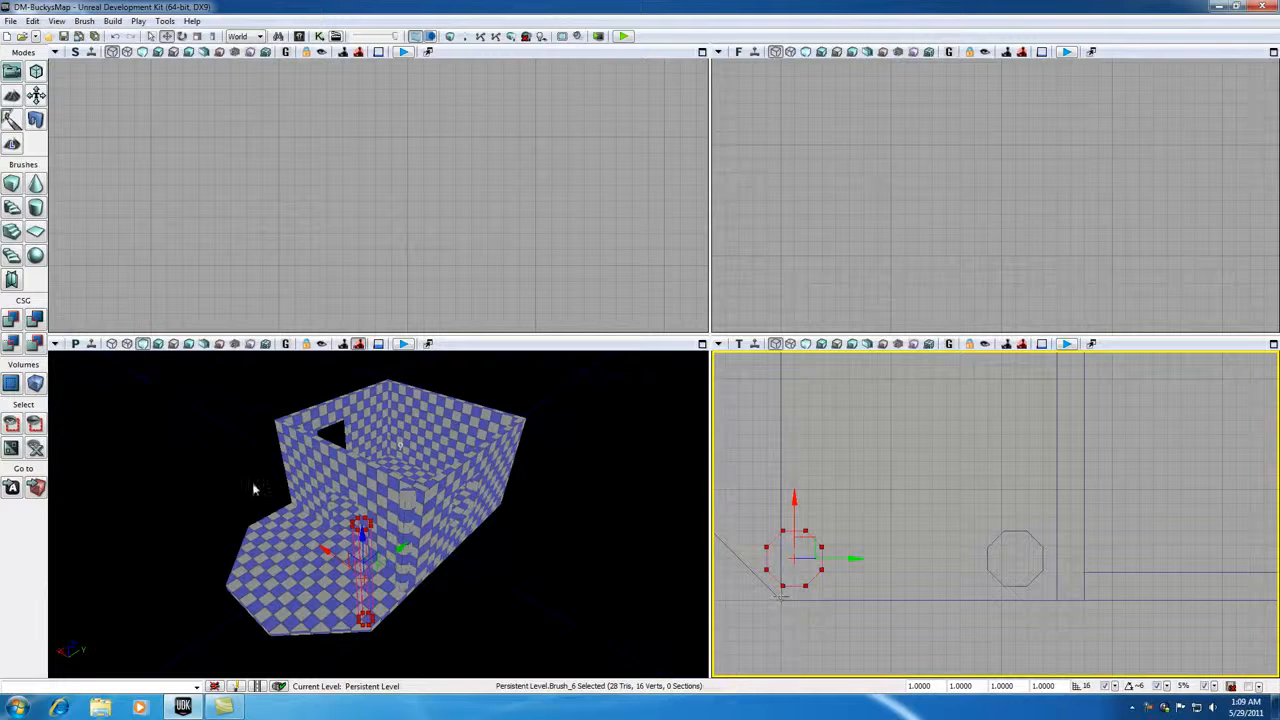
click(11, 318)
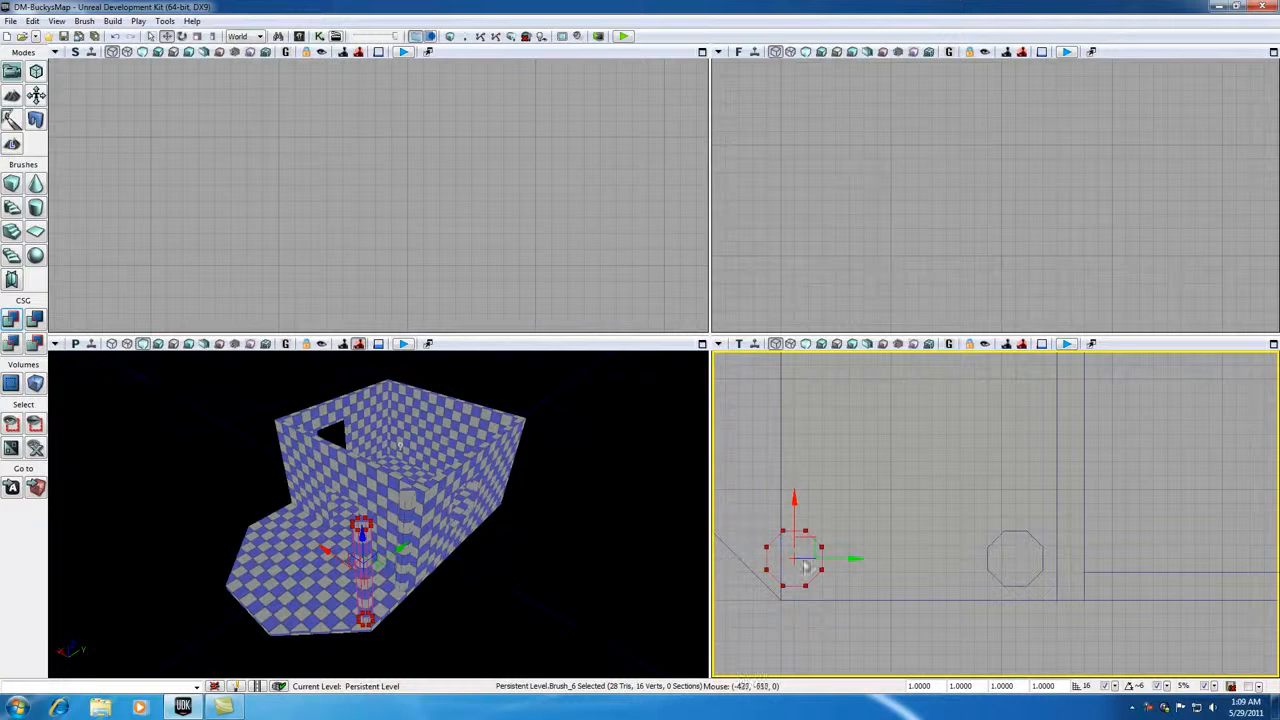
- Add a third pillar at the outer end of the slanted edge and move the builder brush clear of the room
mouse_move(762, 503)
mouse_down()
mouse_move(851, 537)
mouse_move(943, 549)
mouse_move(1029, 594)
mouse_move(1095, 657)
mouse_move(1012, 538)
mouse_move(847, 421)
mouse_move(820, 390)
mouse_move(835, 390)
mouse_up()
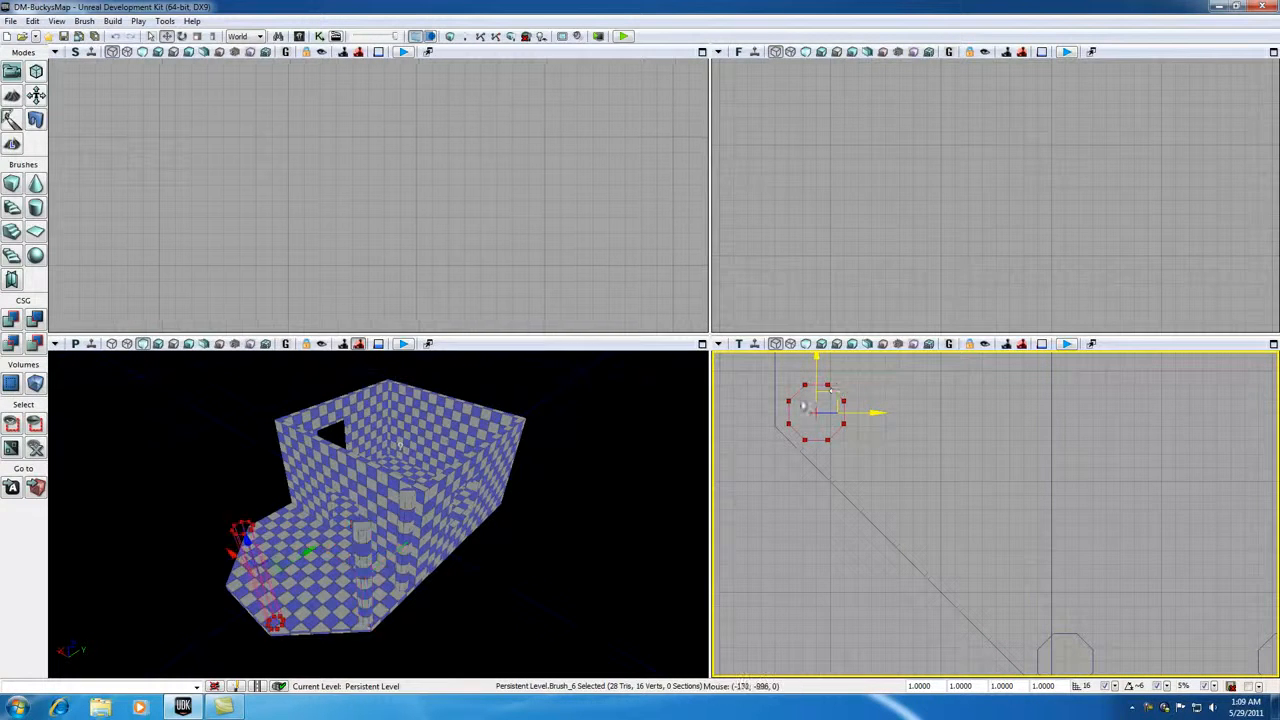
click(10, 319)
mouse_move(826, 393)
mouse_down()
mouse_move(760, 507)
mouse_move(809, 558)
mouse_move(1022, 579)
mouse_move(1207, 544)
mouse_up()
scroll(814, 561, down, 5)
scroll(815, 562, down, 3)
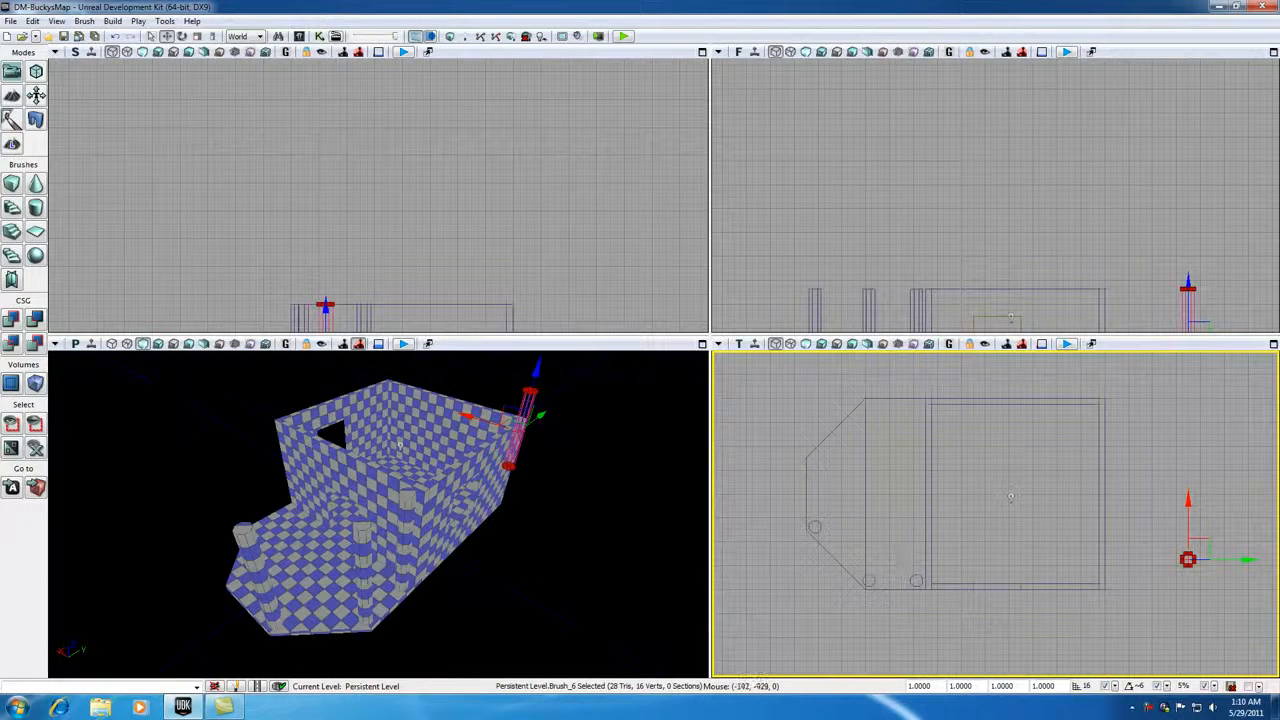
- Duplicate the third pillar to the opposite outer corner of the platform
click(814, 526)
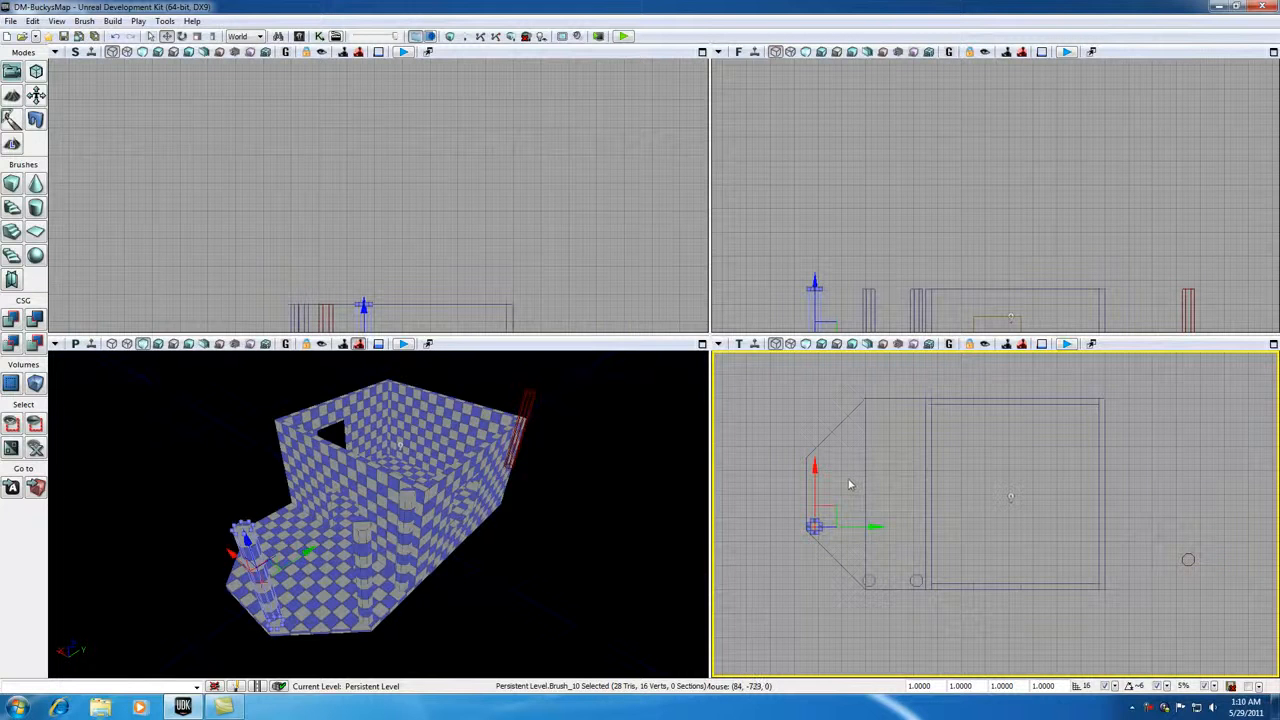
scroll(842, 507, up, 2)
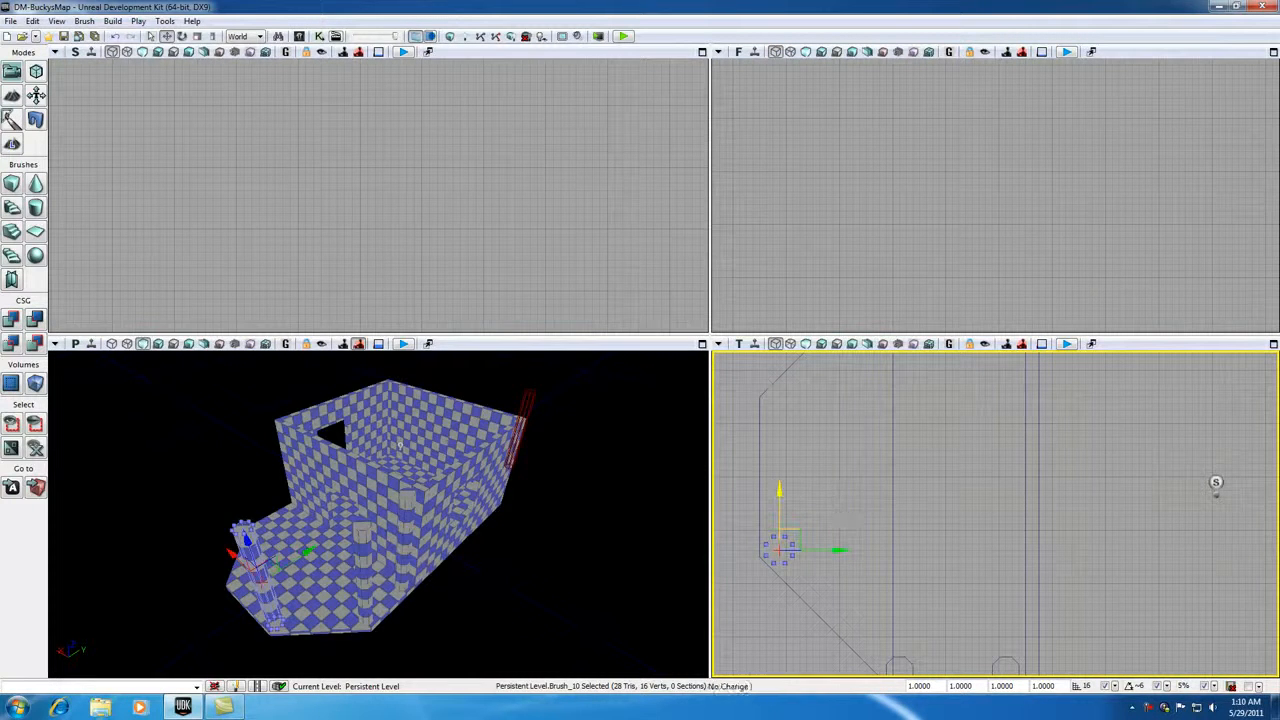
drag(780, 492, 780, 352)
drag(780, 408, 780, 402)
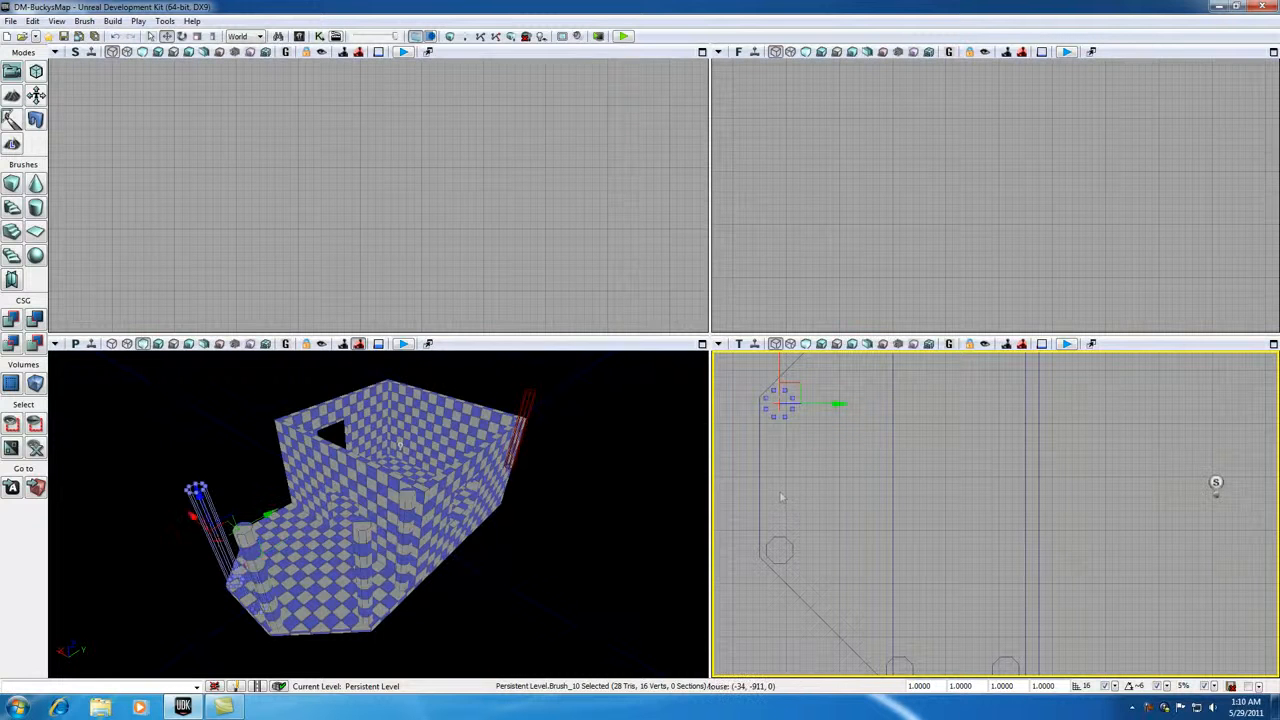
click(816, 488)
- Duplicate the second pillar to the matching corner on the opposite side of the platform
scroll(817, 484, down, 2)
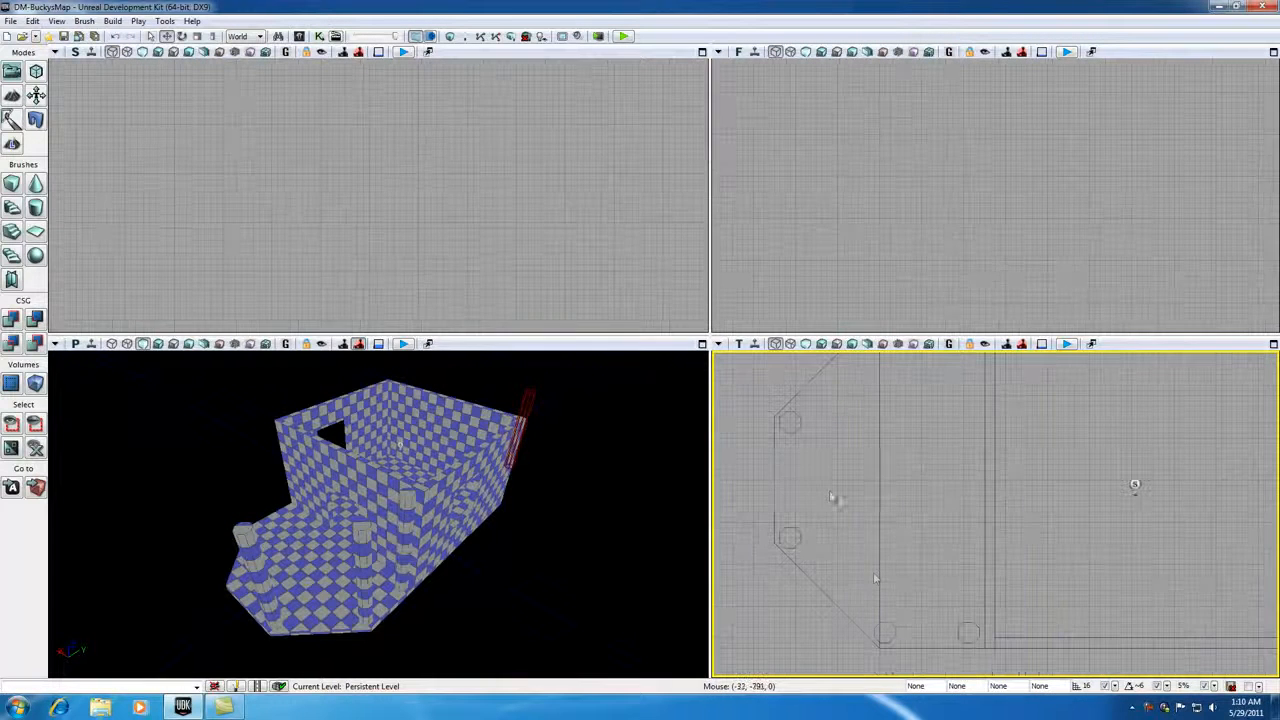
click(887, 623)
scroll(926, 580, up, 1)
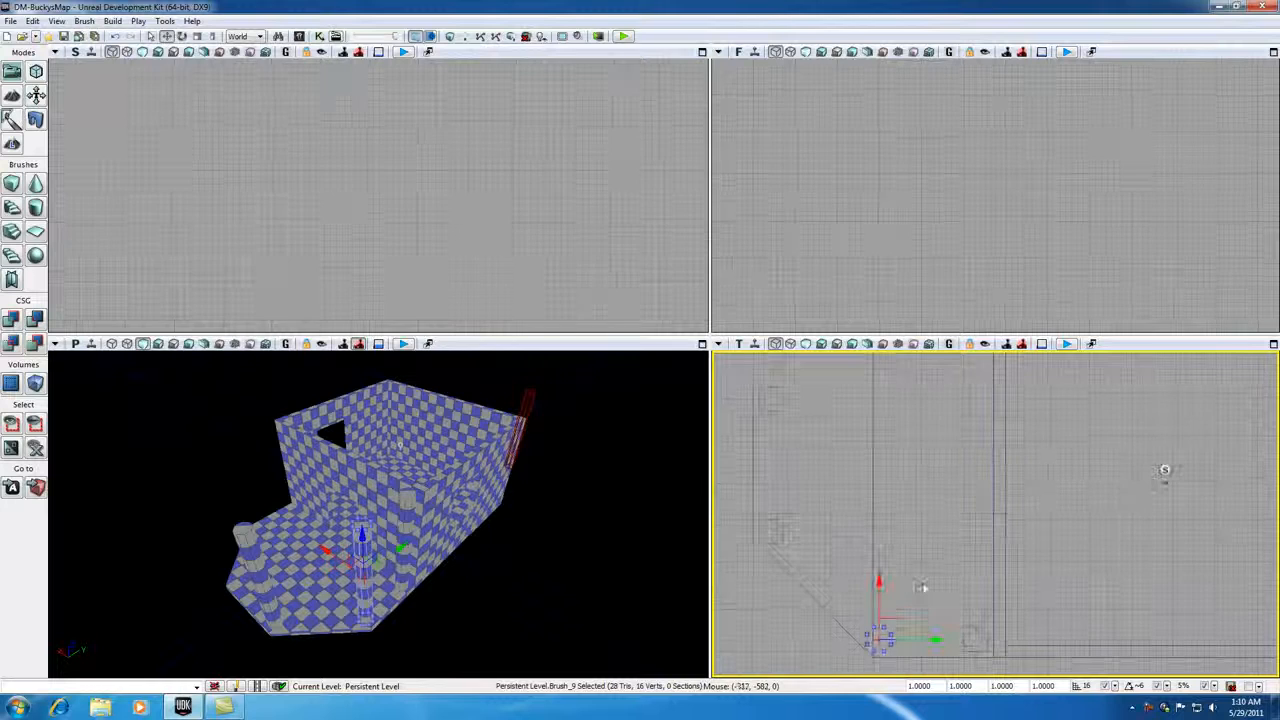
mouse_move(932, 503)
mouse_down()
mouse_move(937, 600)
mouse_move(942, 586)
mouse_up()
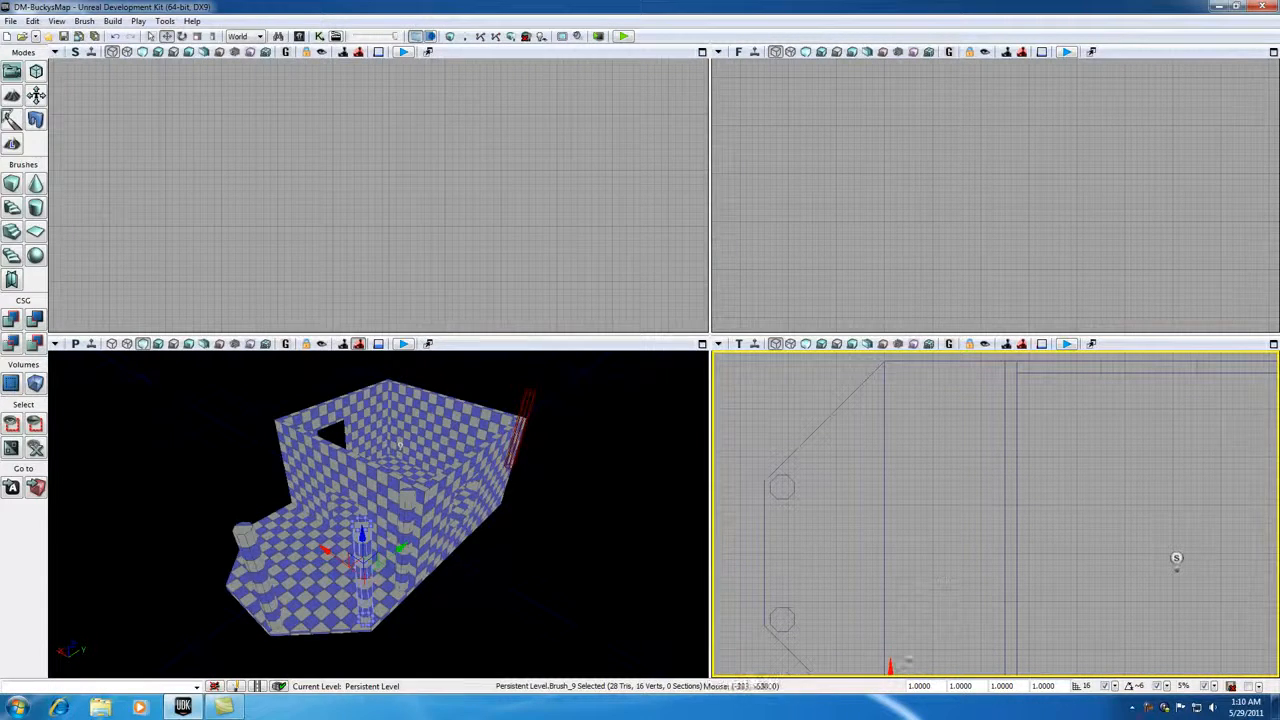
drag(890, 662, 890, 378)
scroll(981, 587, down, 1)
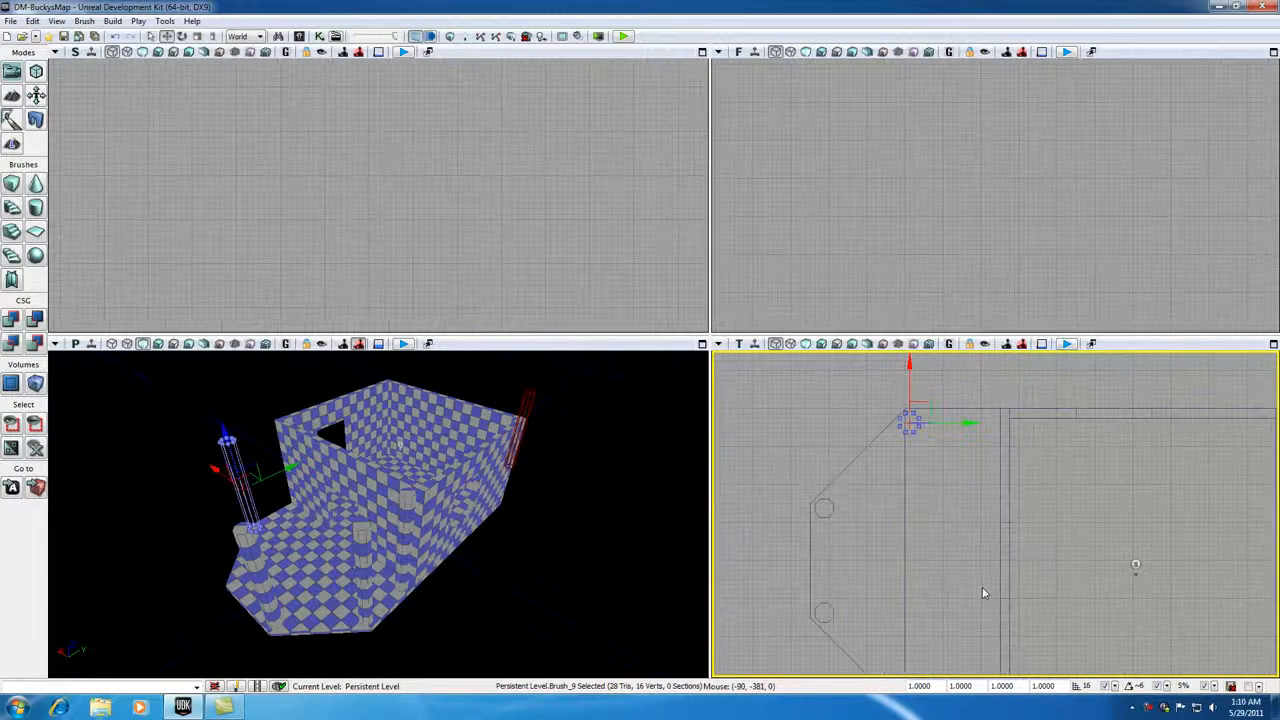
click(1059, 587)
- Duplicate the pillar beside the room's wall to the opposite side of the platform and deselect it
mouse_move(1059, 587)
right_down()
mouse_move(1049, 597)
mouse_move(1001, 562)
right_up()
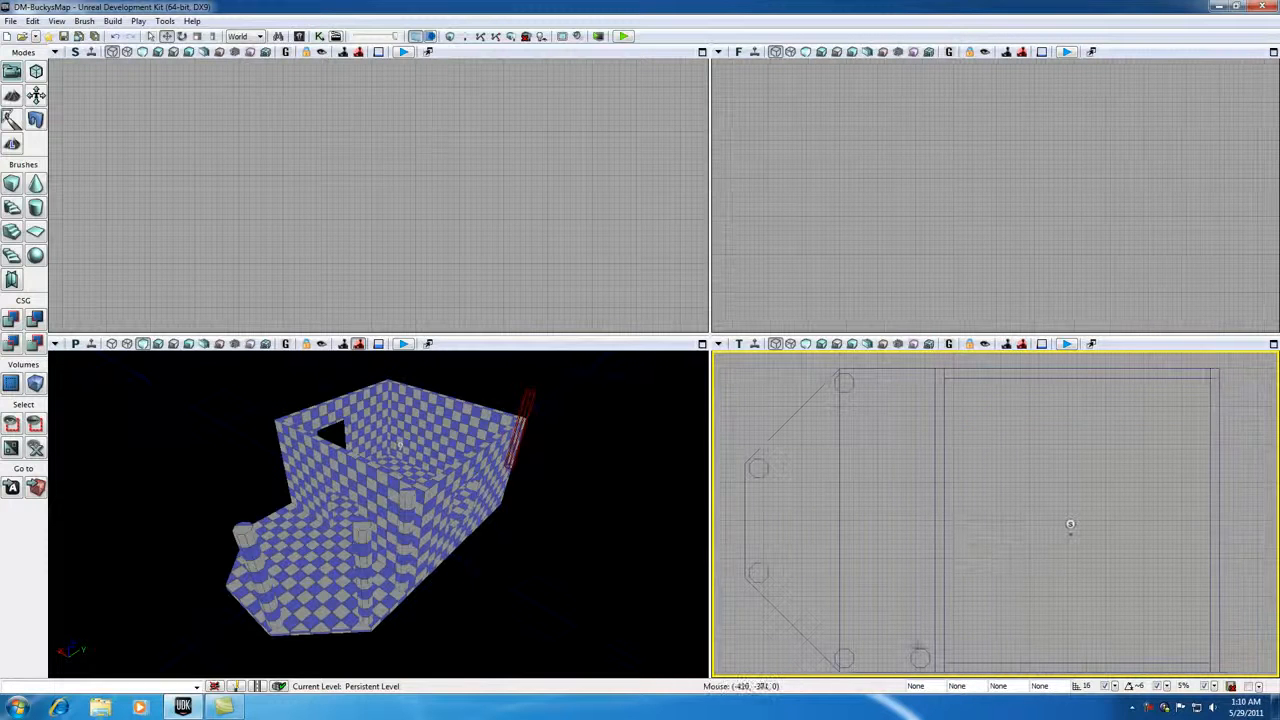
click(918, 650)
drag(920, 601, 920, 326)
click(981, 610)
click(637, 234)
scroll(463, 229, down, 5)
scroll(449, 272, up, 5)
click(840, 233)
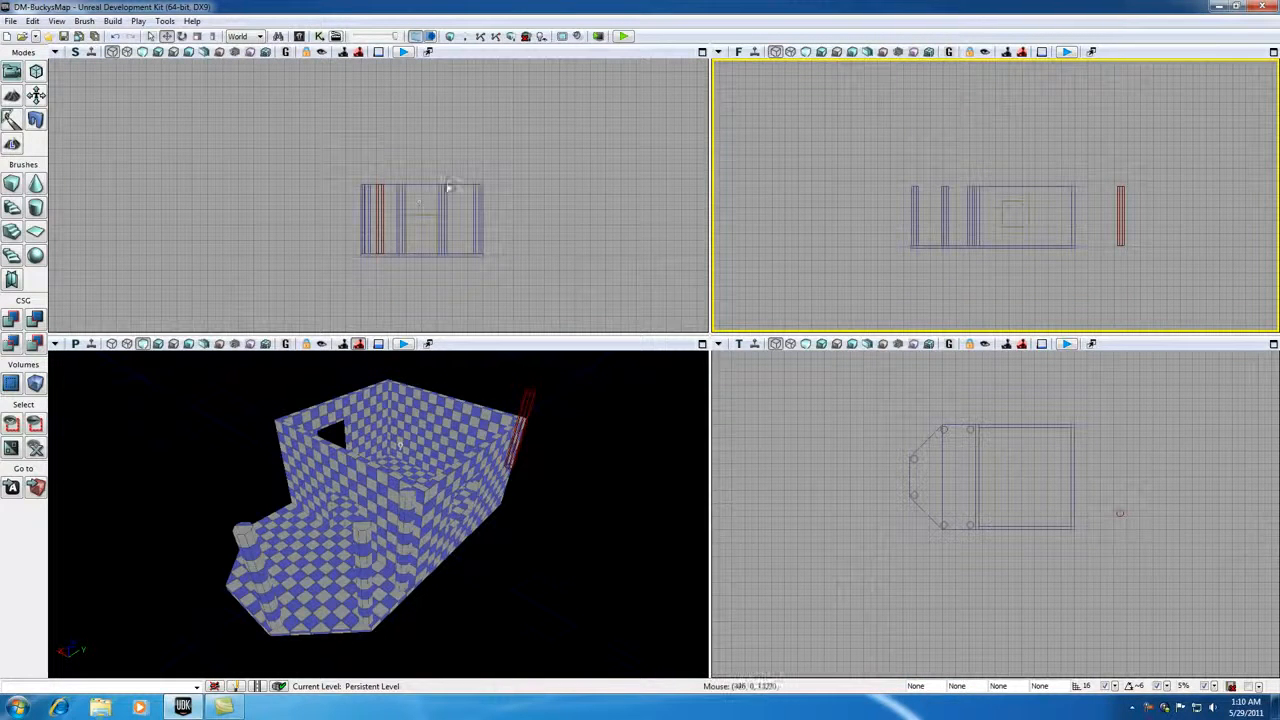
- Rebuild the level geometry, dismiss the Map Check report and inspect the pillars around the platform
click(449, 36)
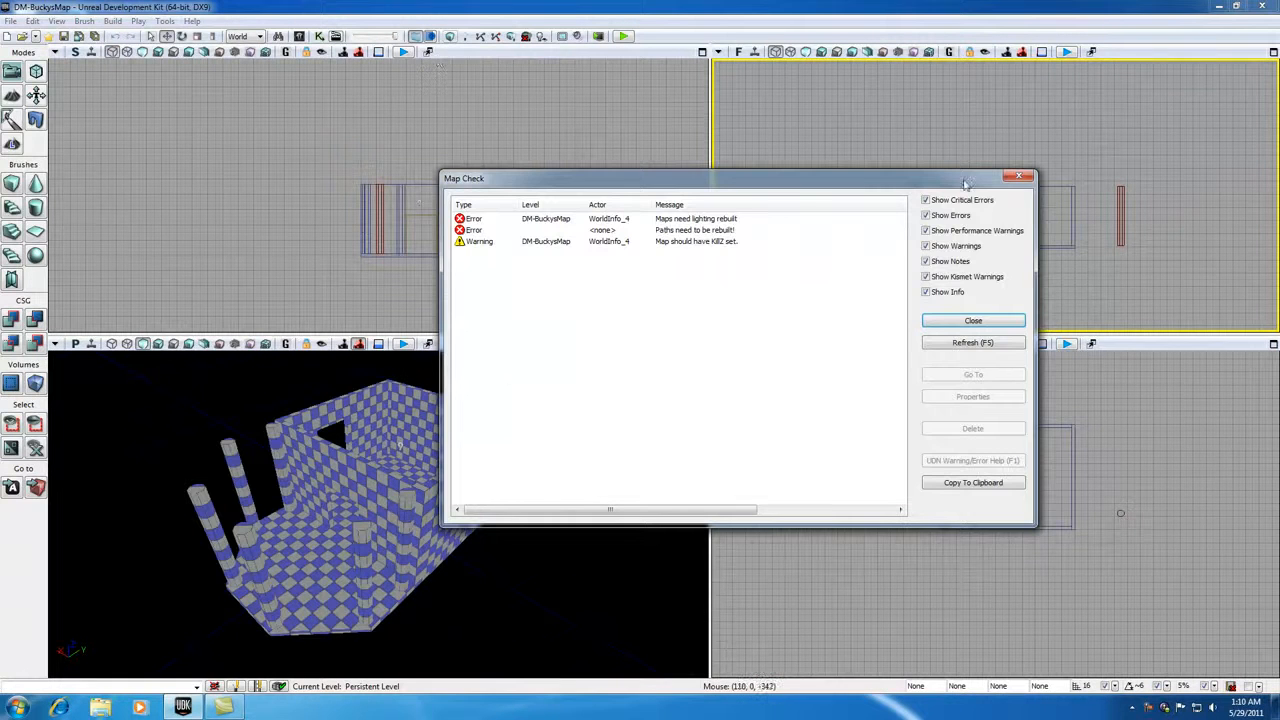
click(986, 322)
drag(298, 498, 185, 440)
right_drag(185, 440, 290, 482)
drag(290, 482, 415, 430)
drag(380, 515, 264, 615)
right_drag(264, 615, 308, 596)
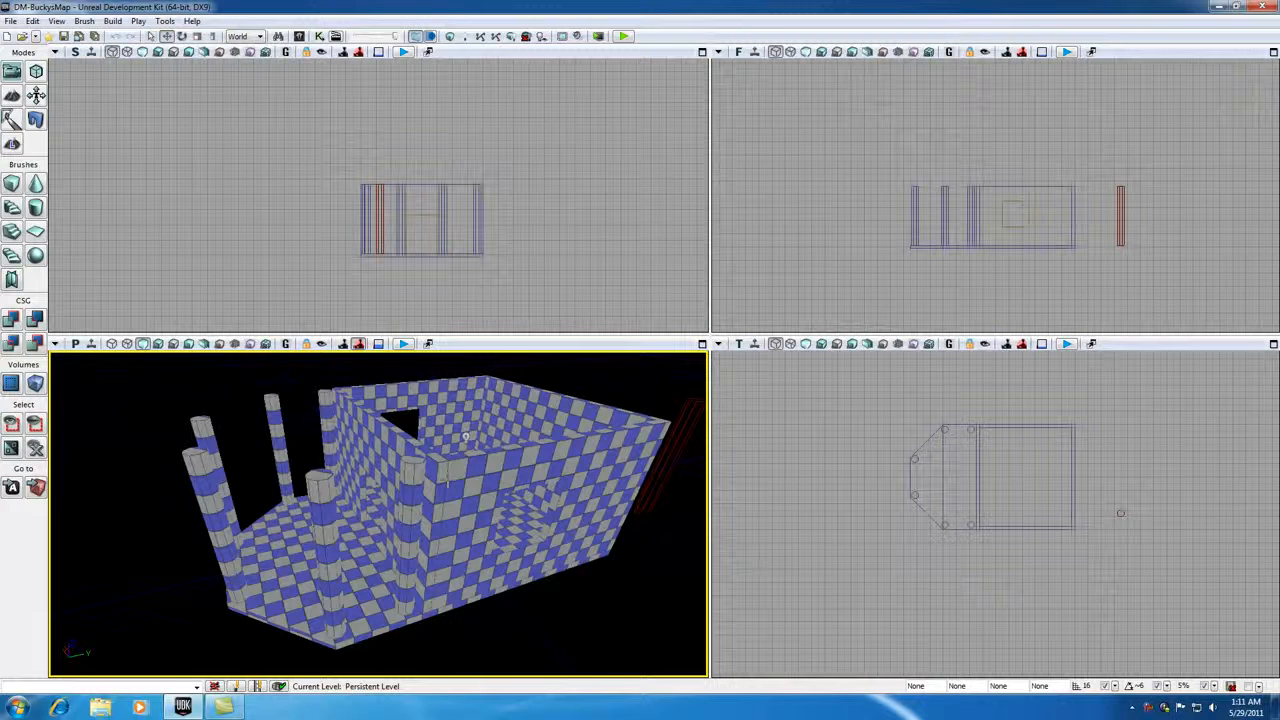
right_click(1140, 707)
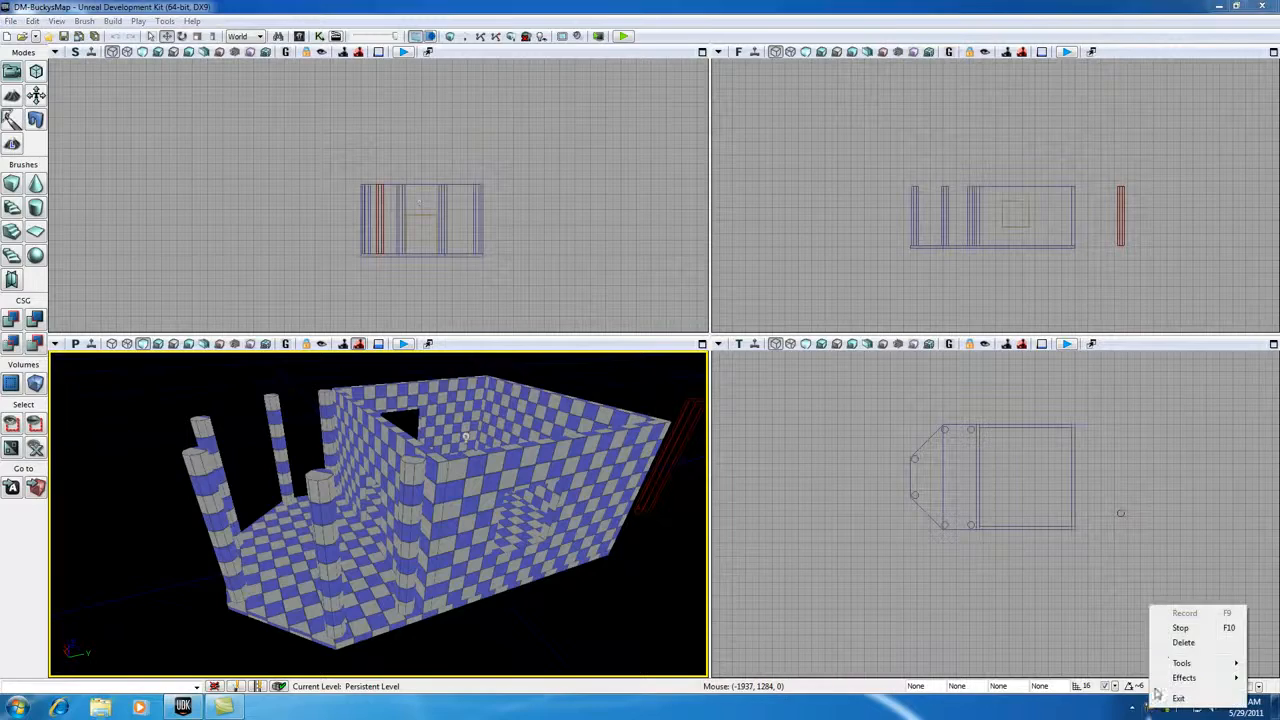